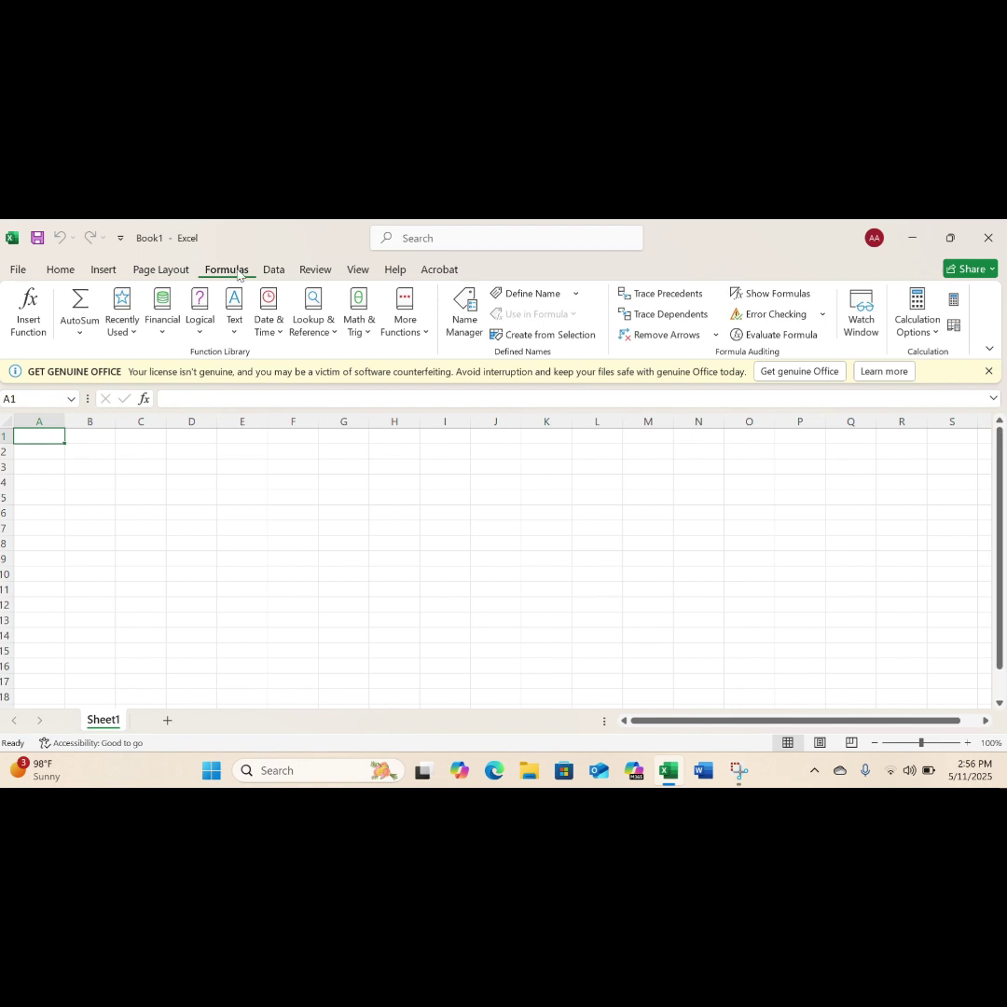
click(270, 272)
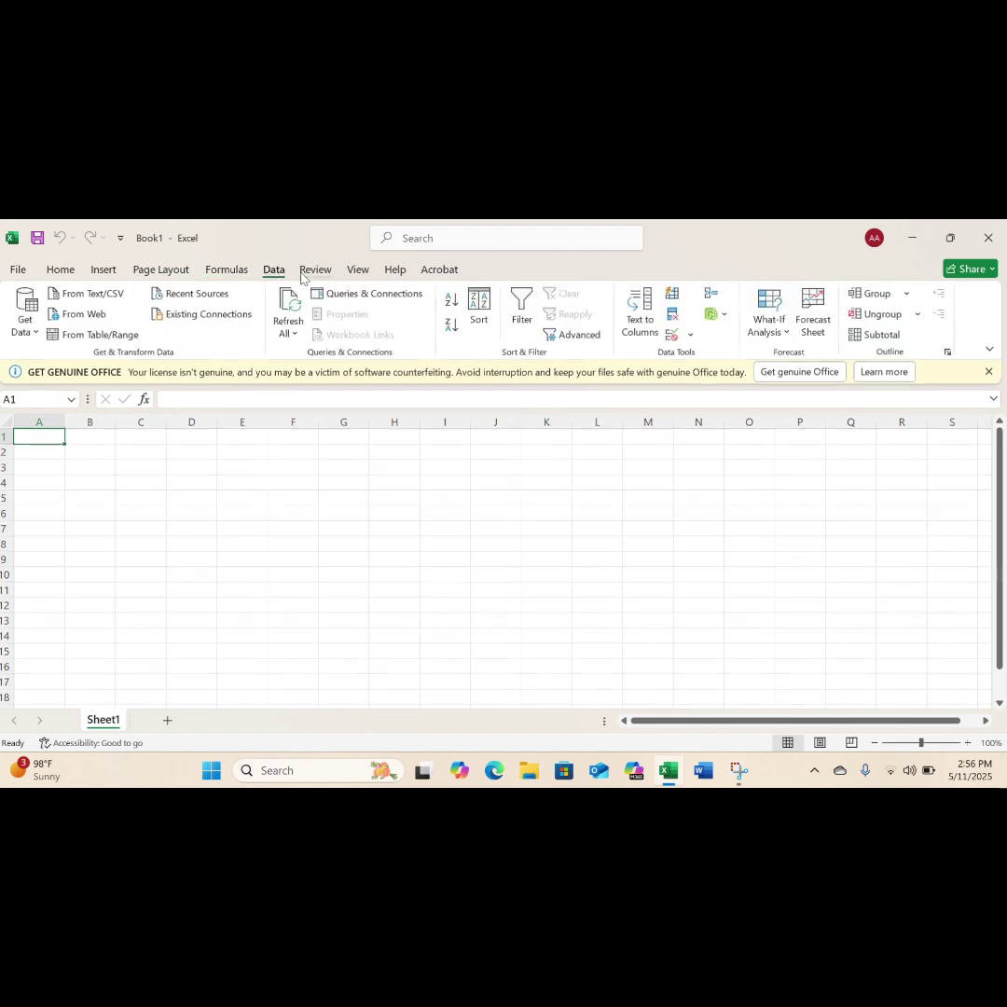
click(311, 273)
click(358, 271)
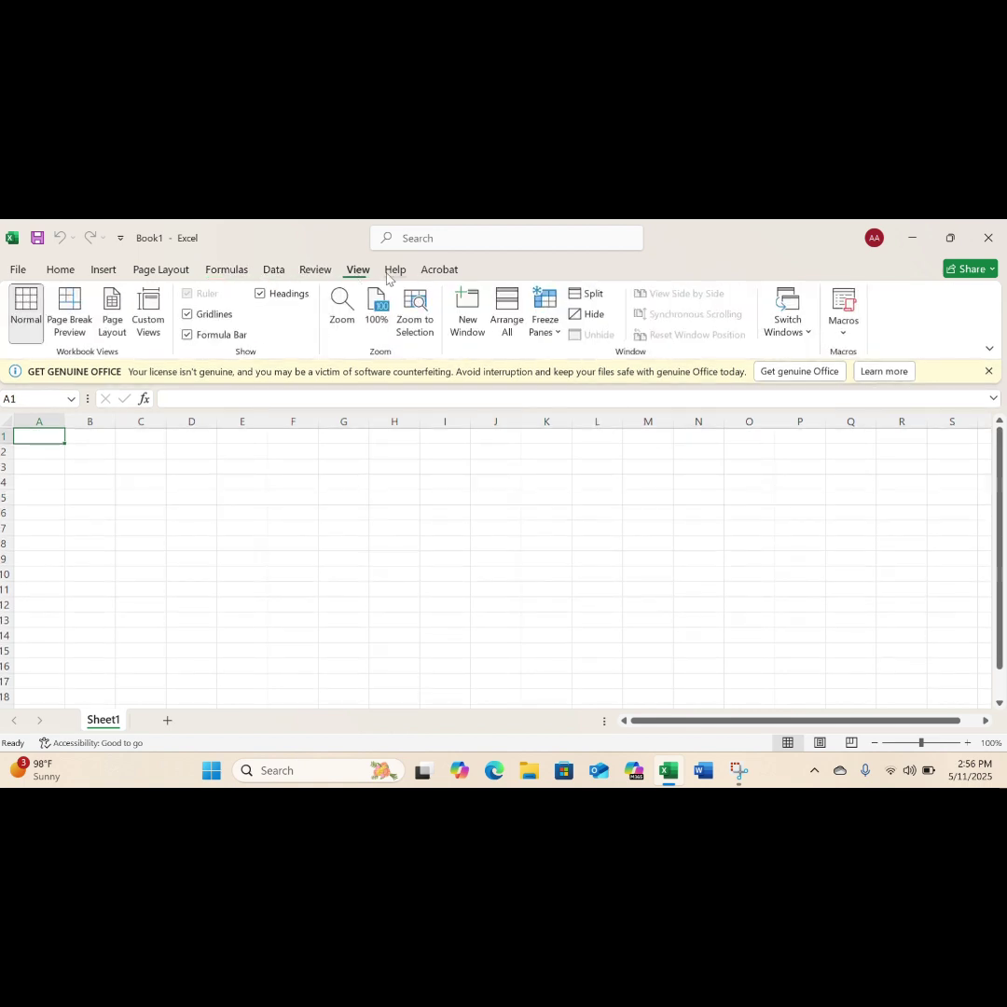
click(395, 271)
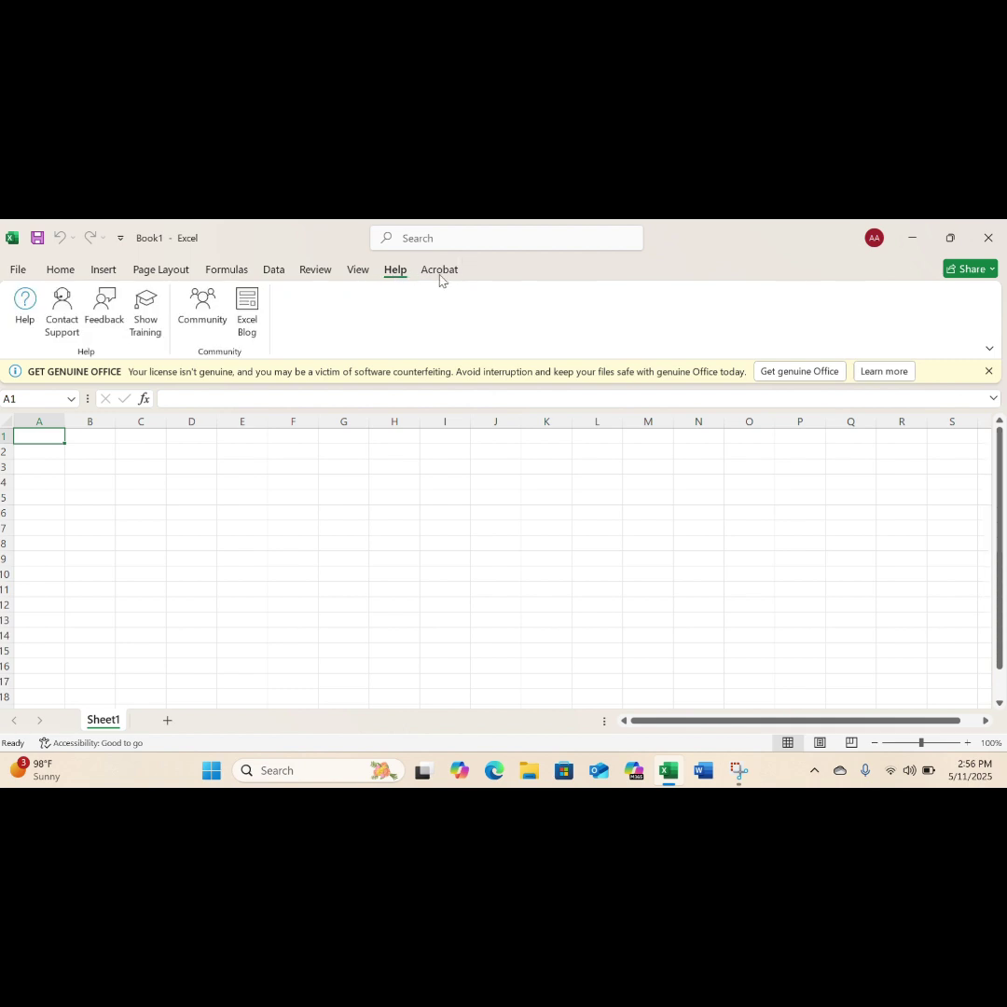
click(439, 275)
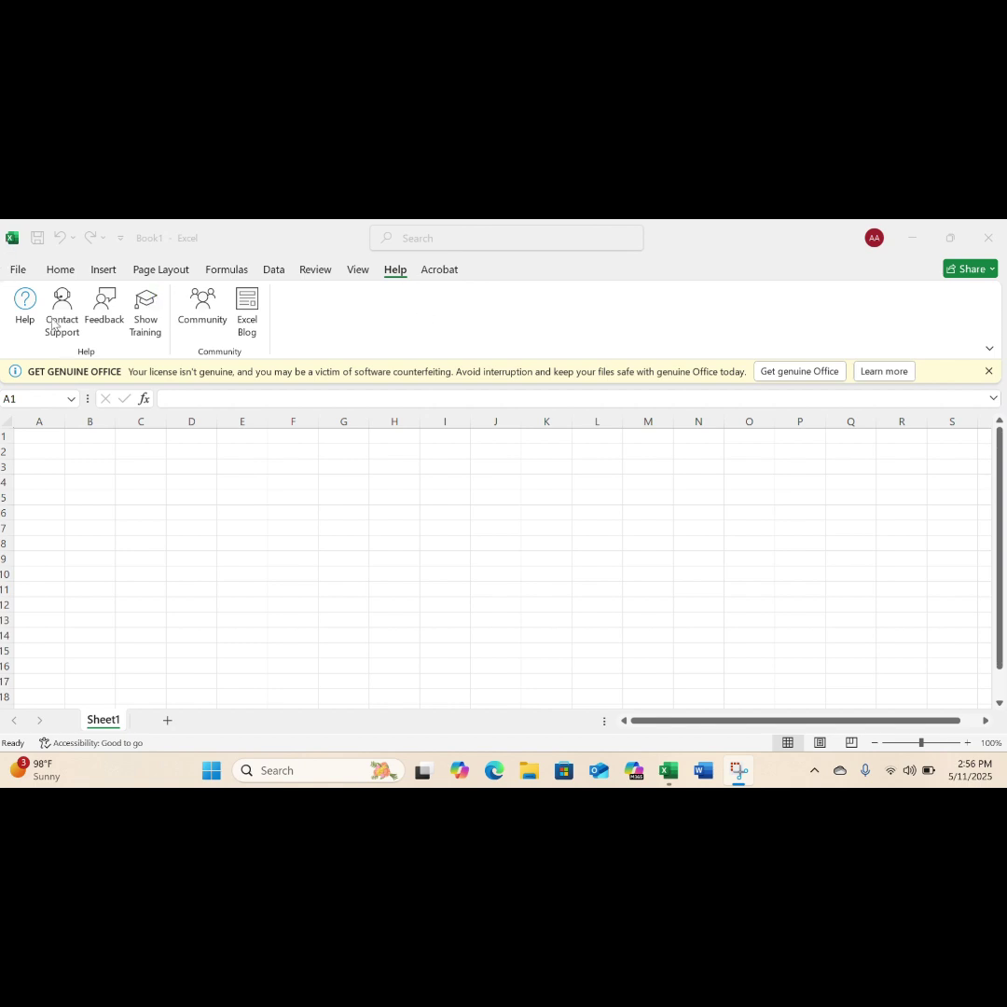
click(15, 271)
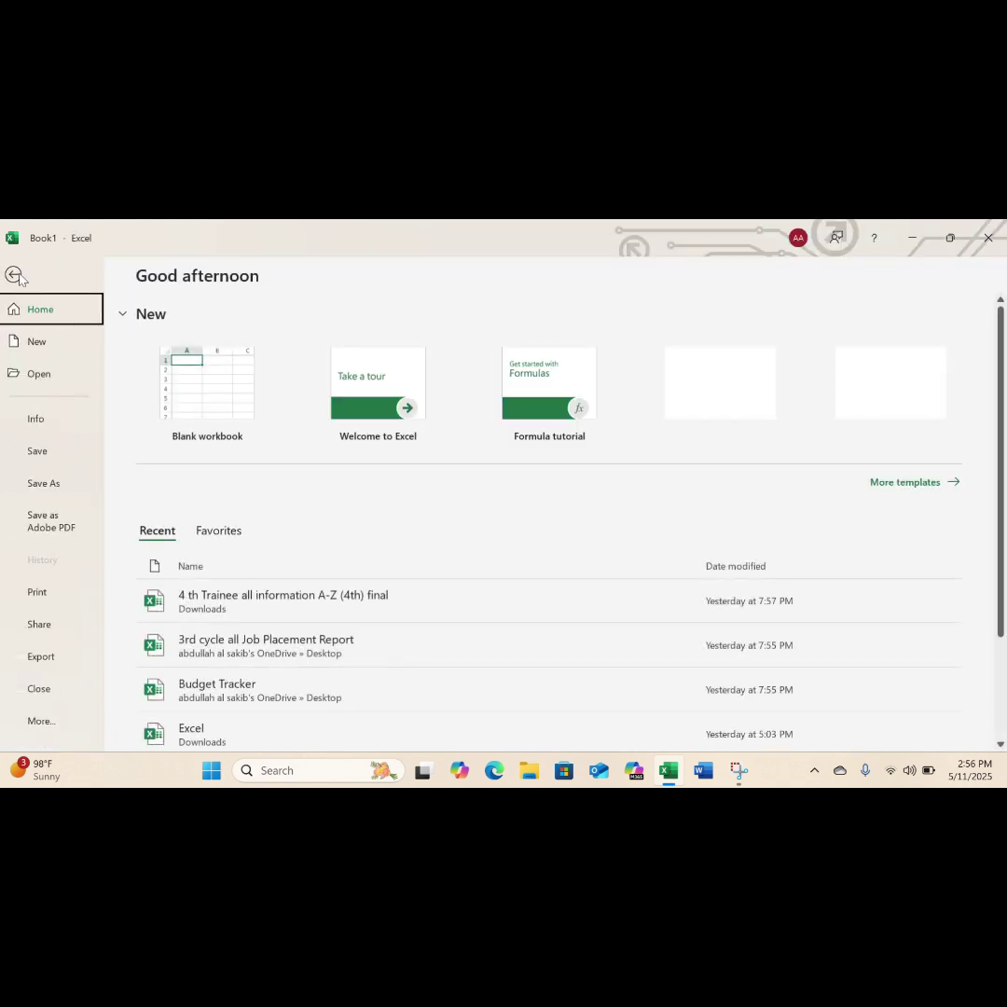
click(12, 272)
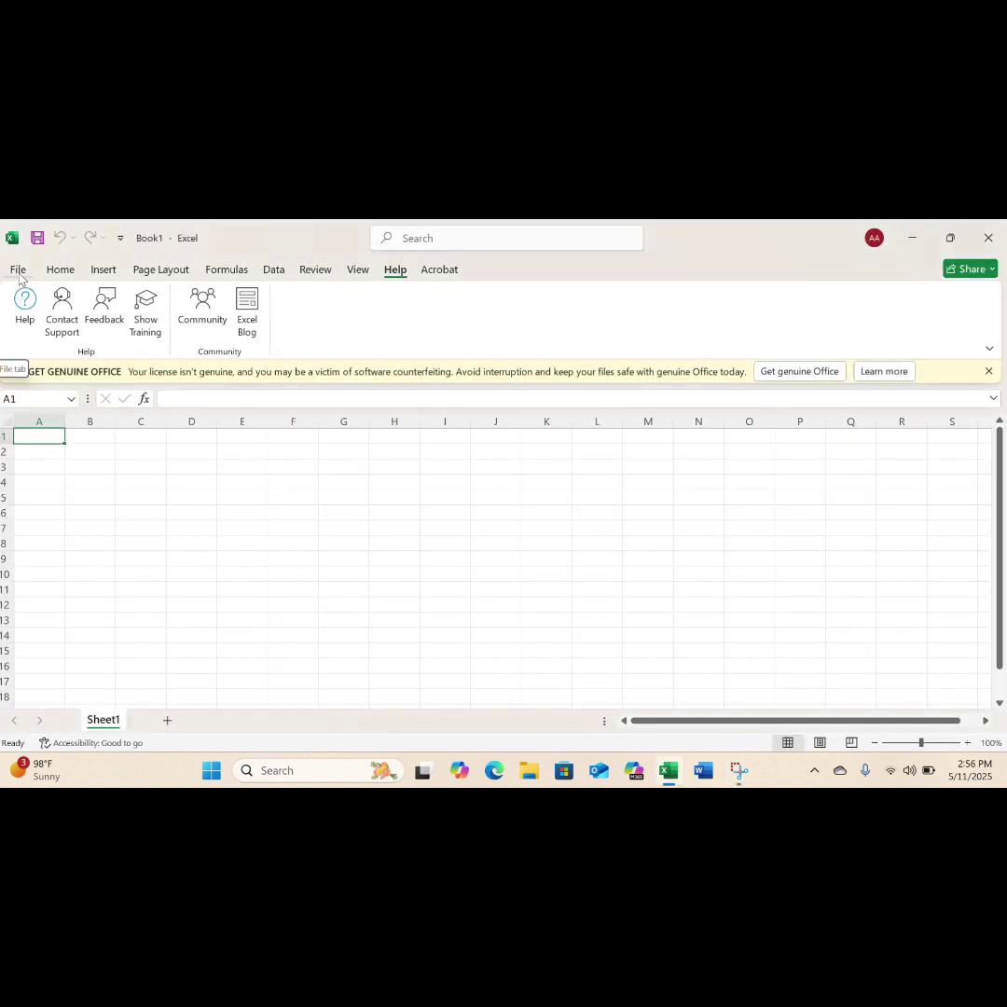
click(12, 270)
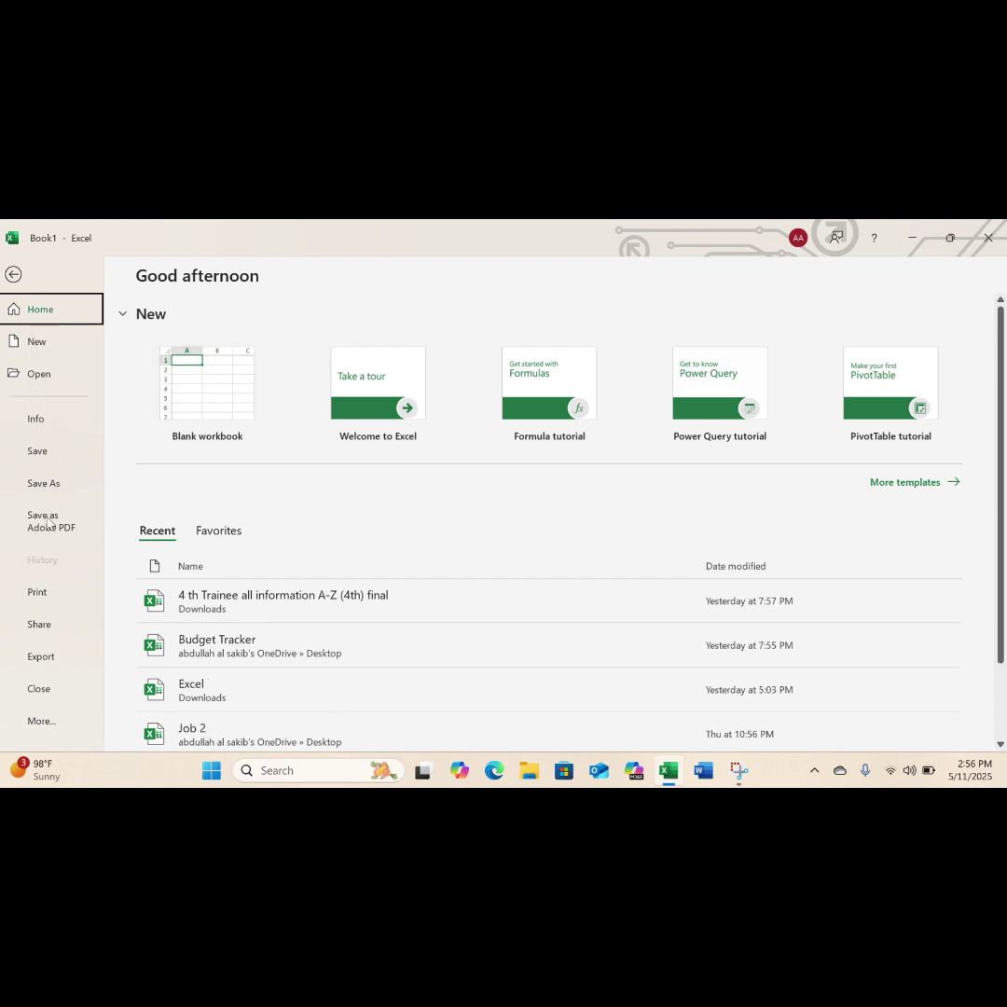
click(58, 483)
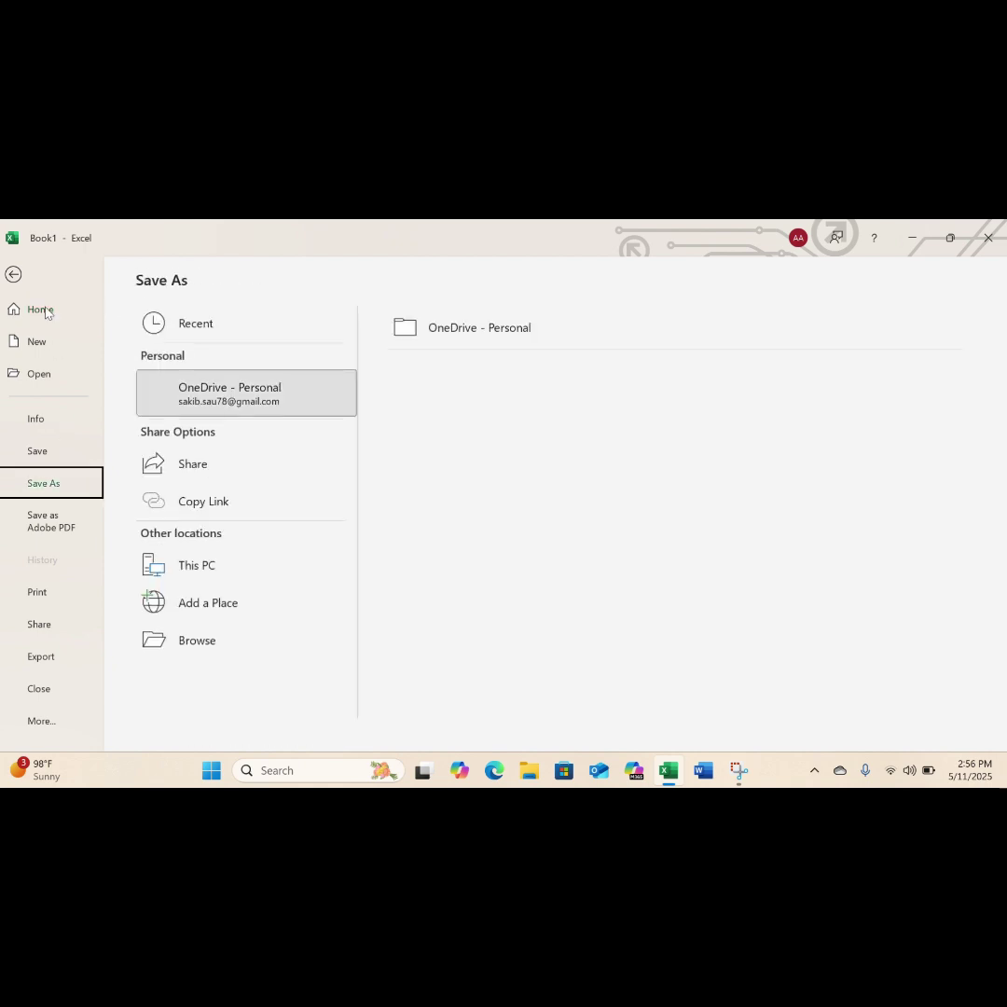
click(162, 638)
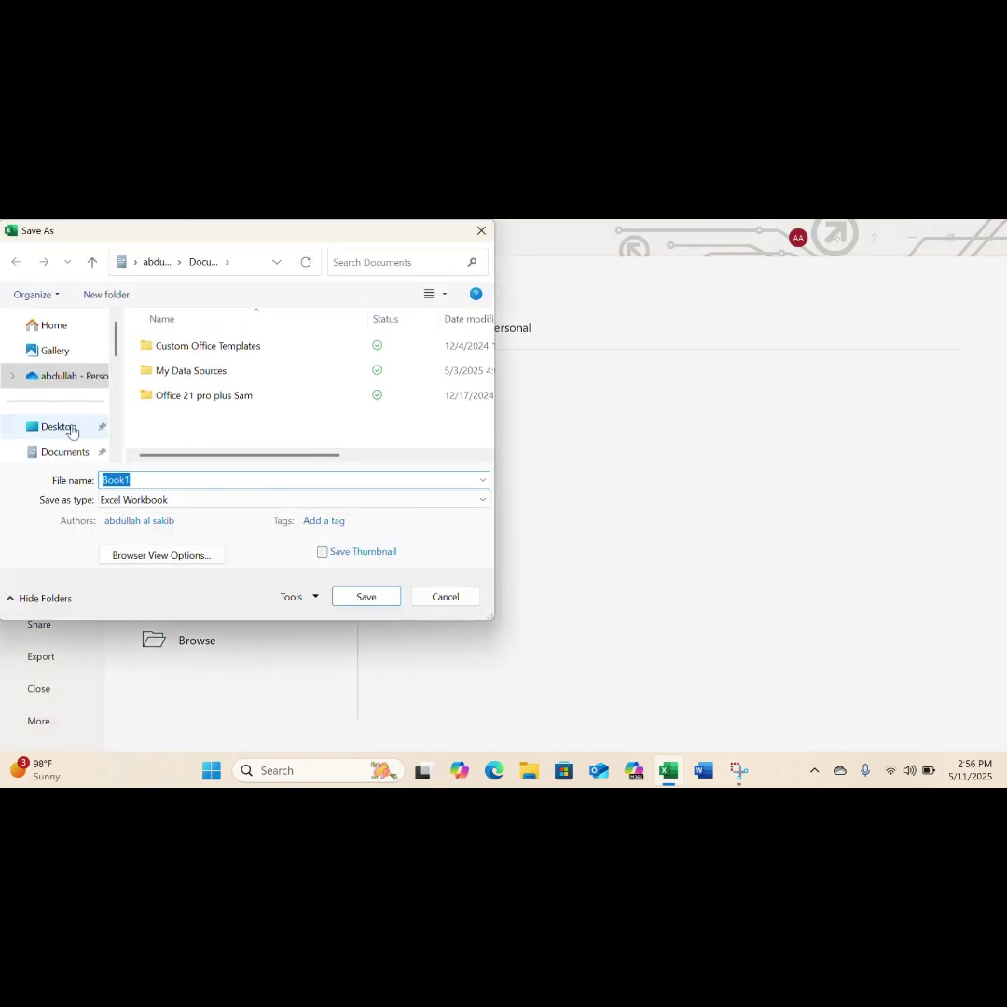
click(72, 429)
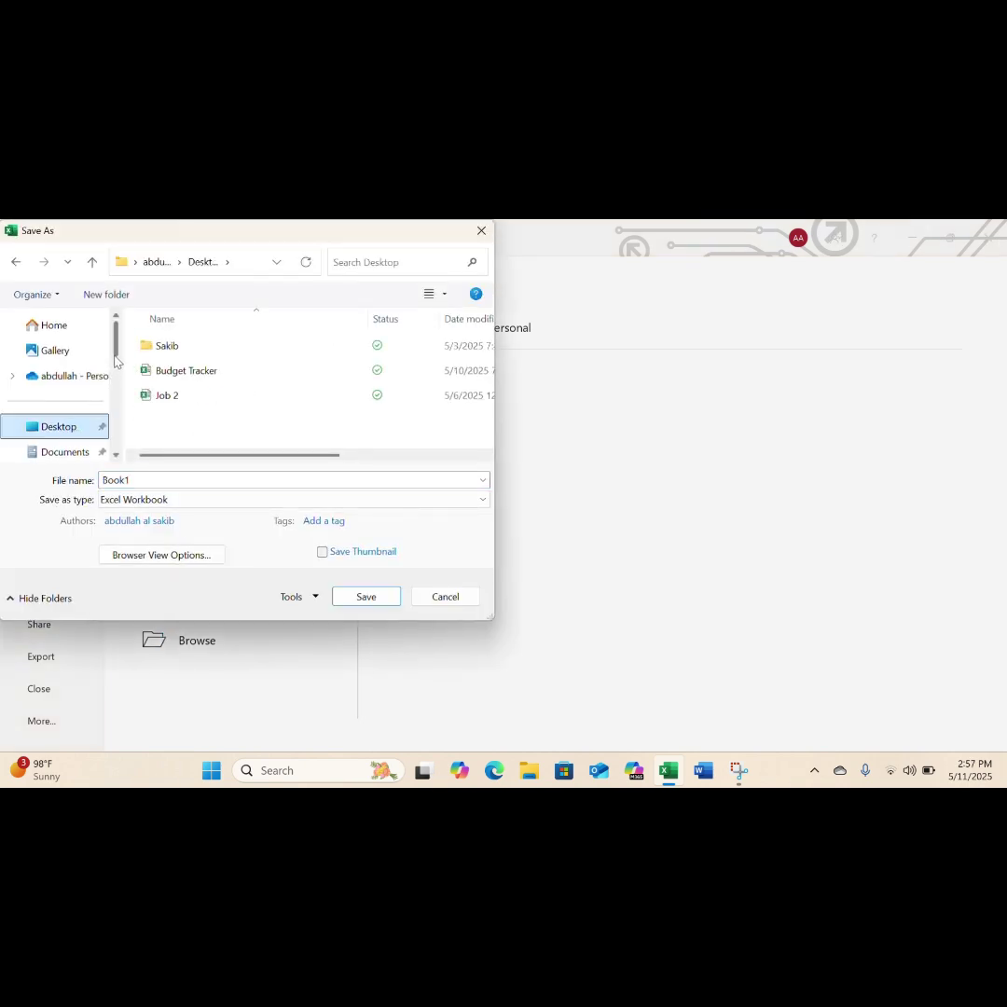
drag(116, 362, 116, 427)
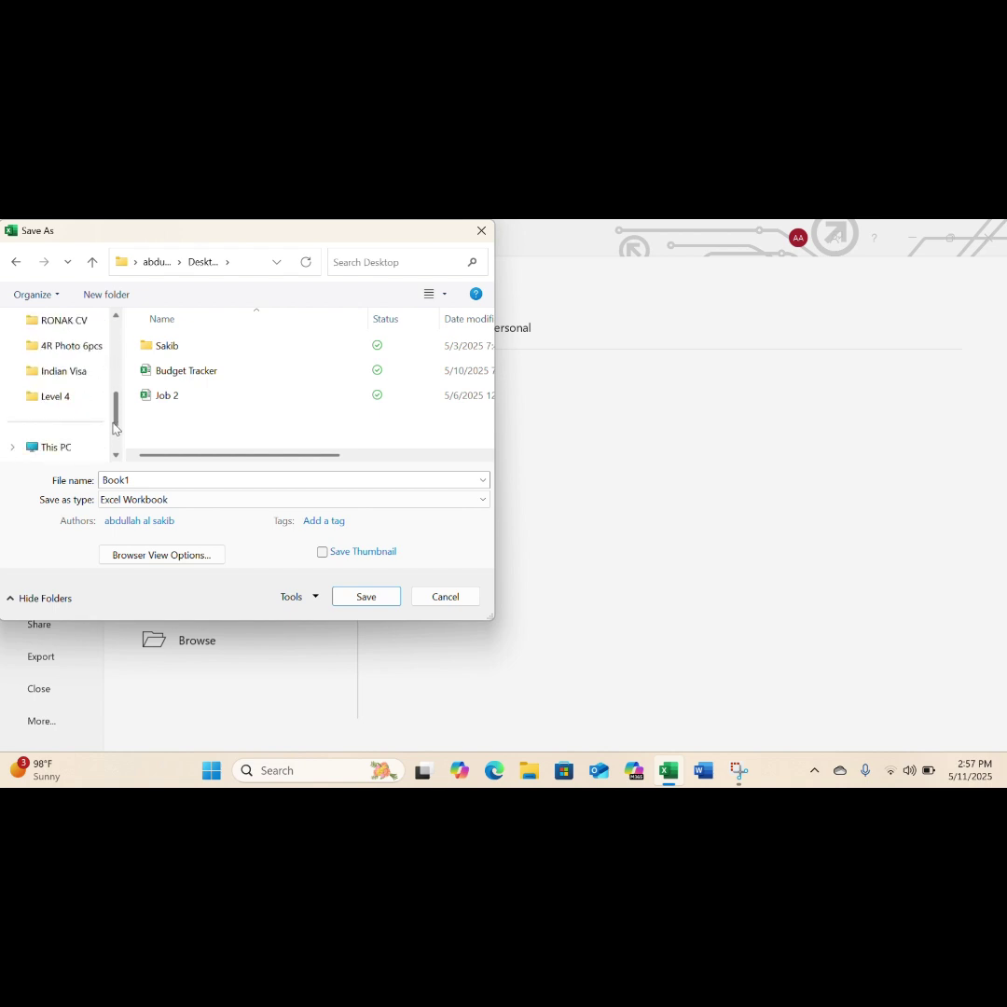
click(16, 263)
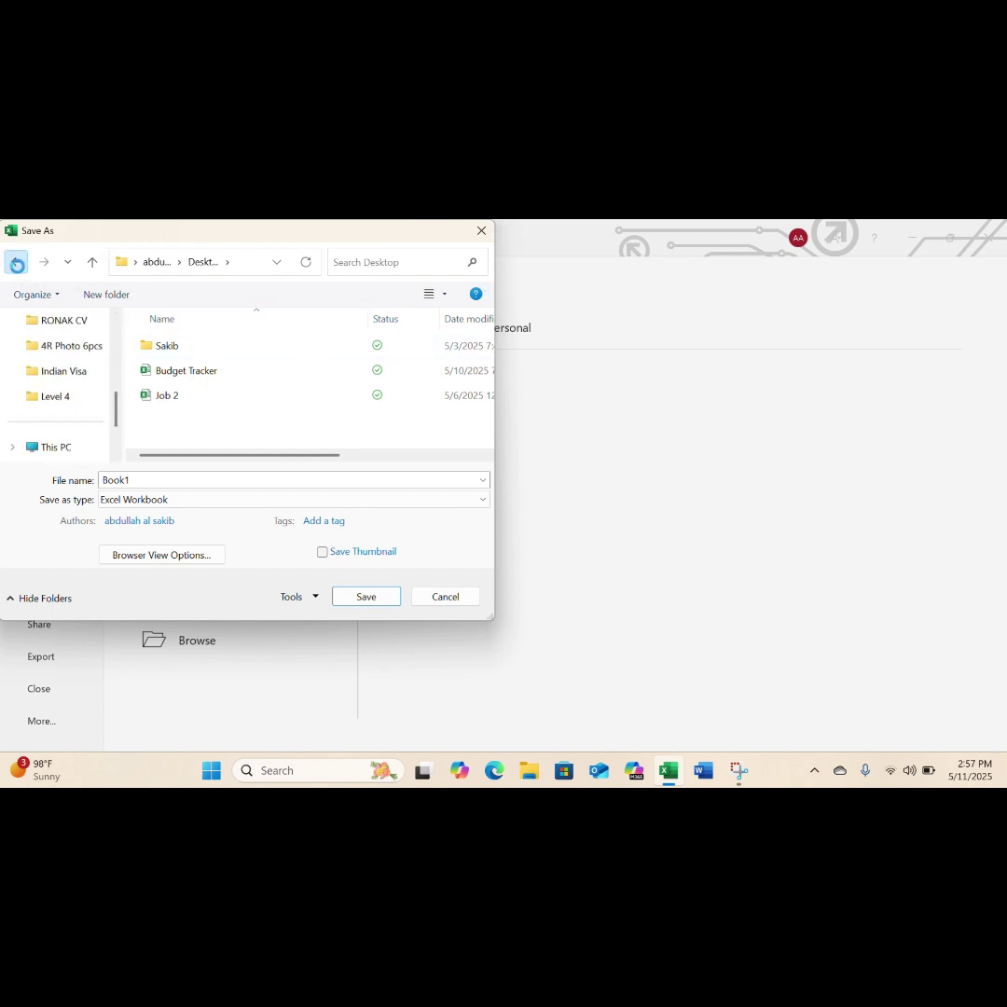
click(444, 601)
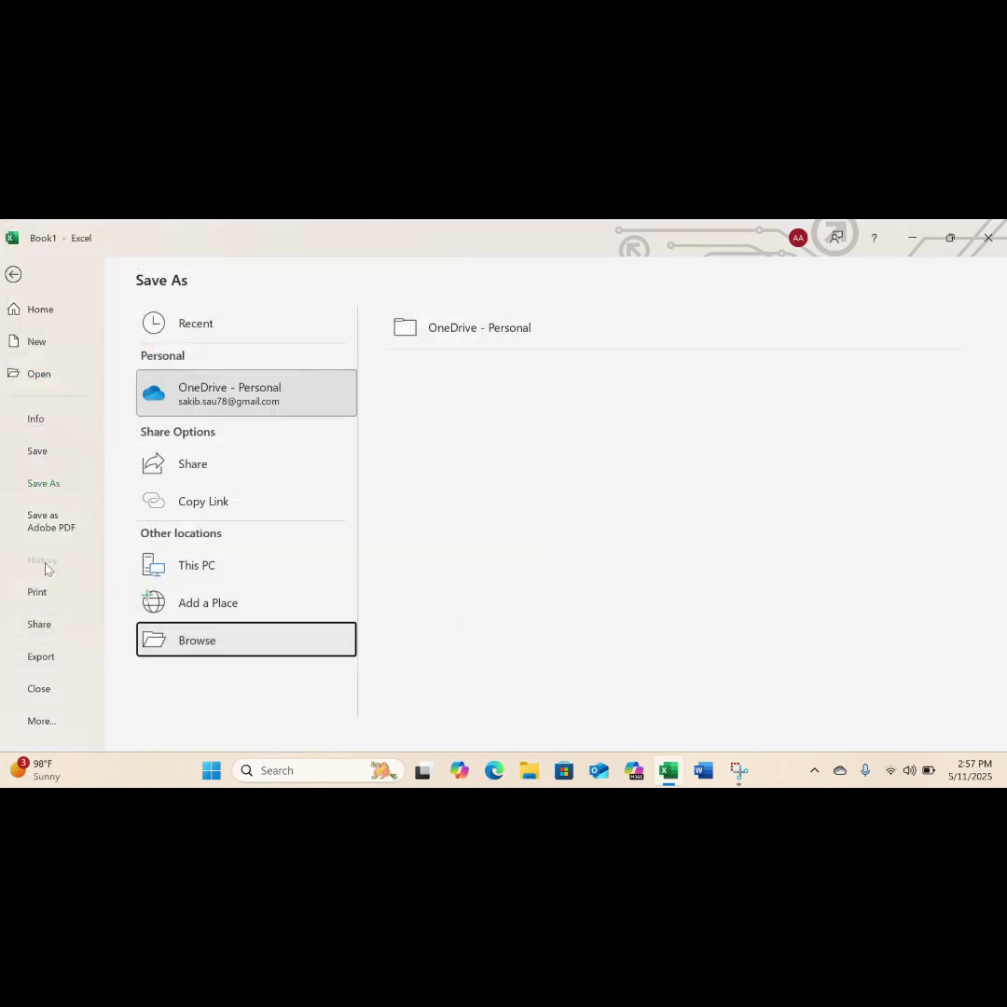
- Review the workbook's print settings and return to the sheet
click(39, 592)
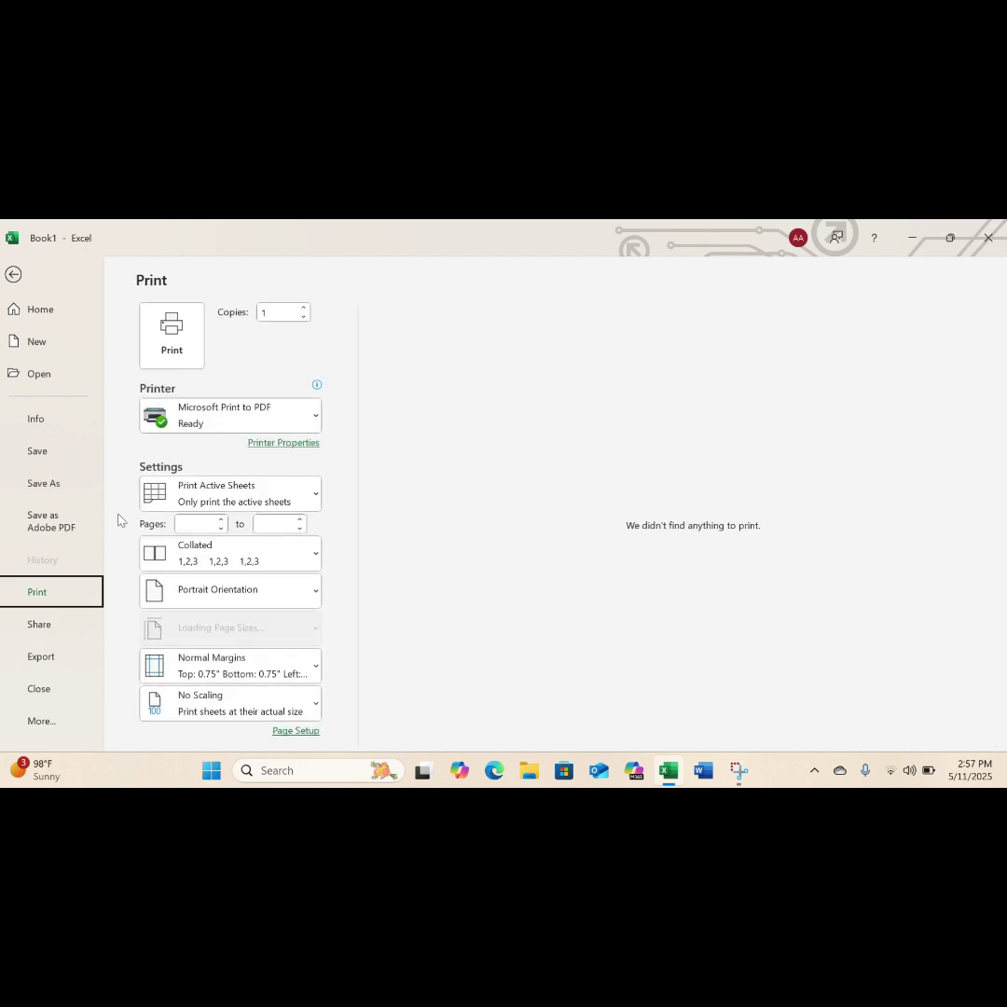
click(14, 274)
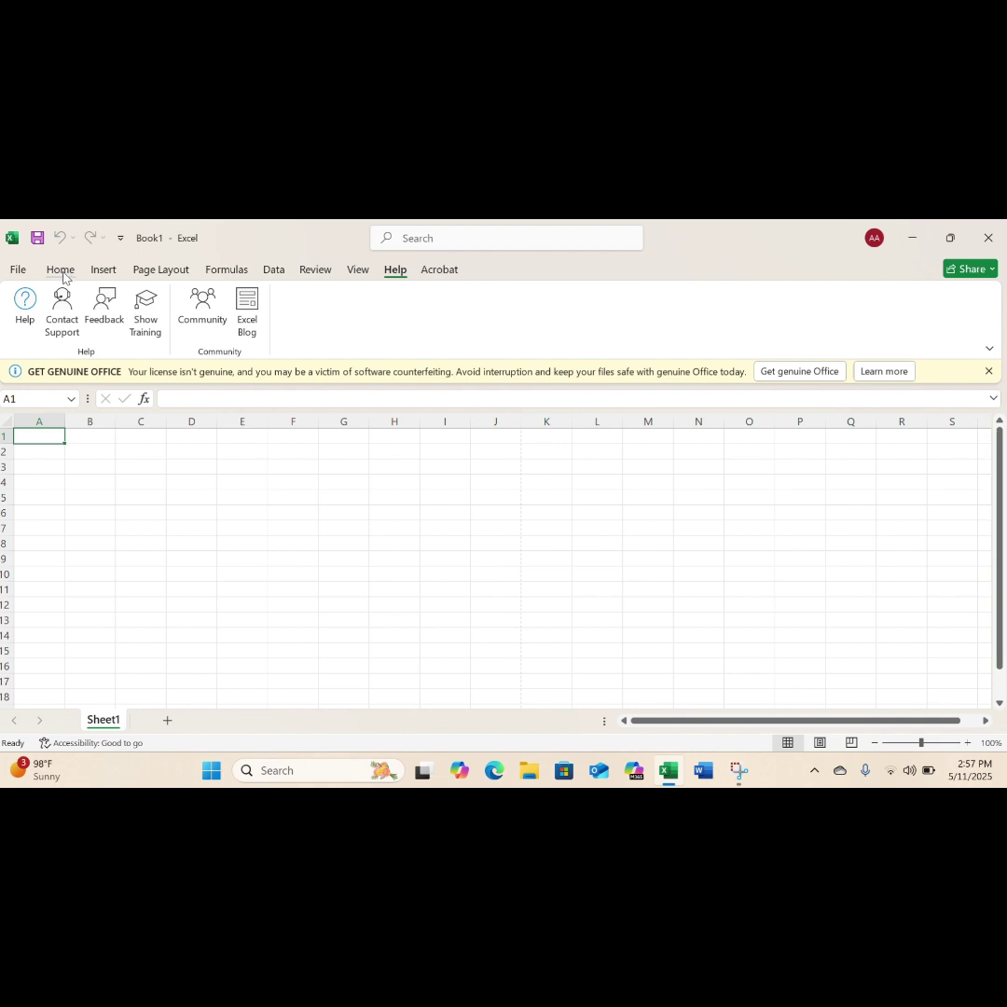
- Set the font of cell A1 to Times New Roman
click(60, 270)
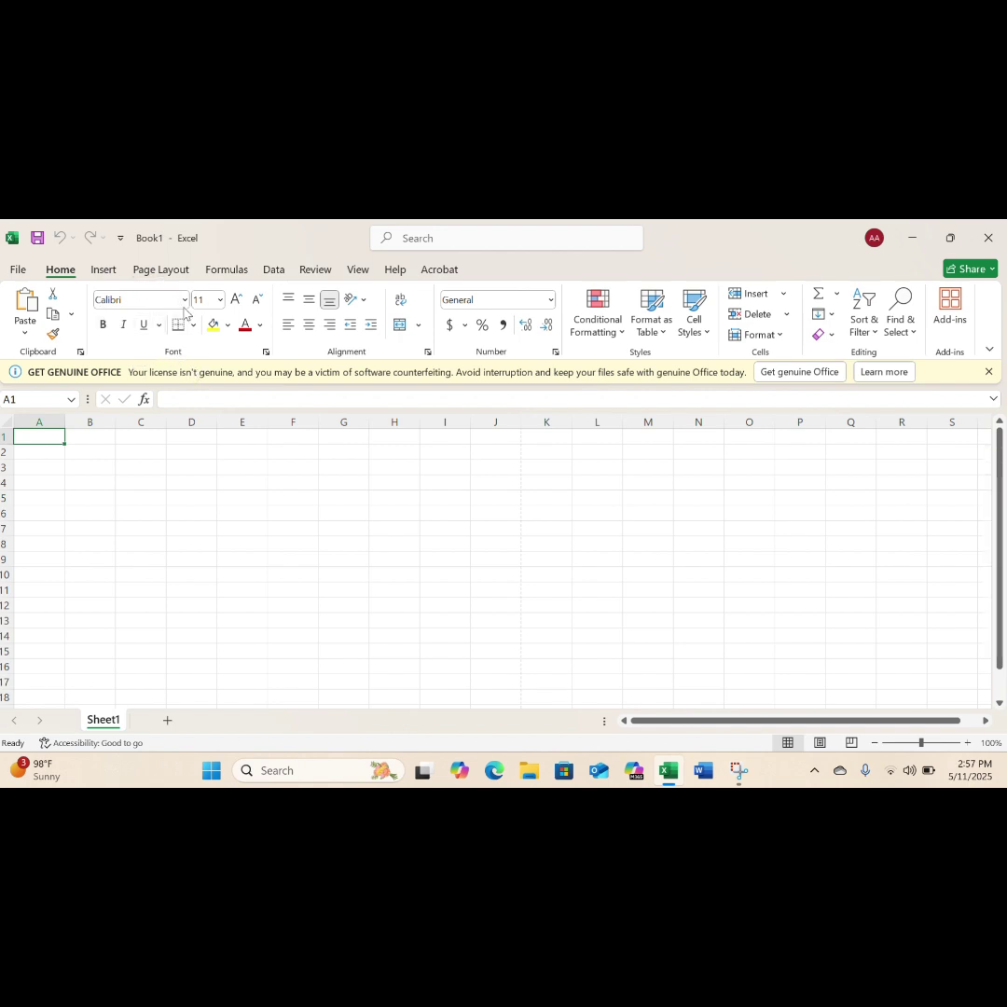
click(162, 301)
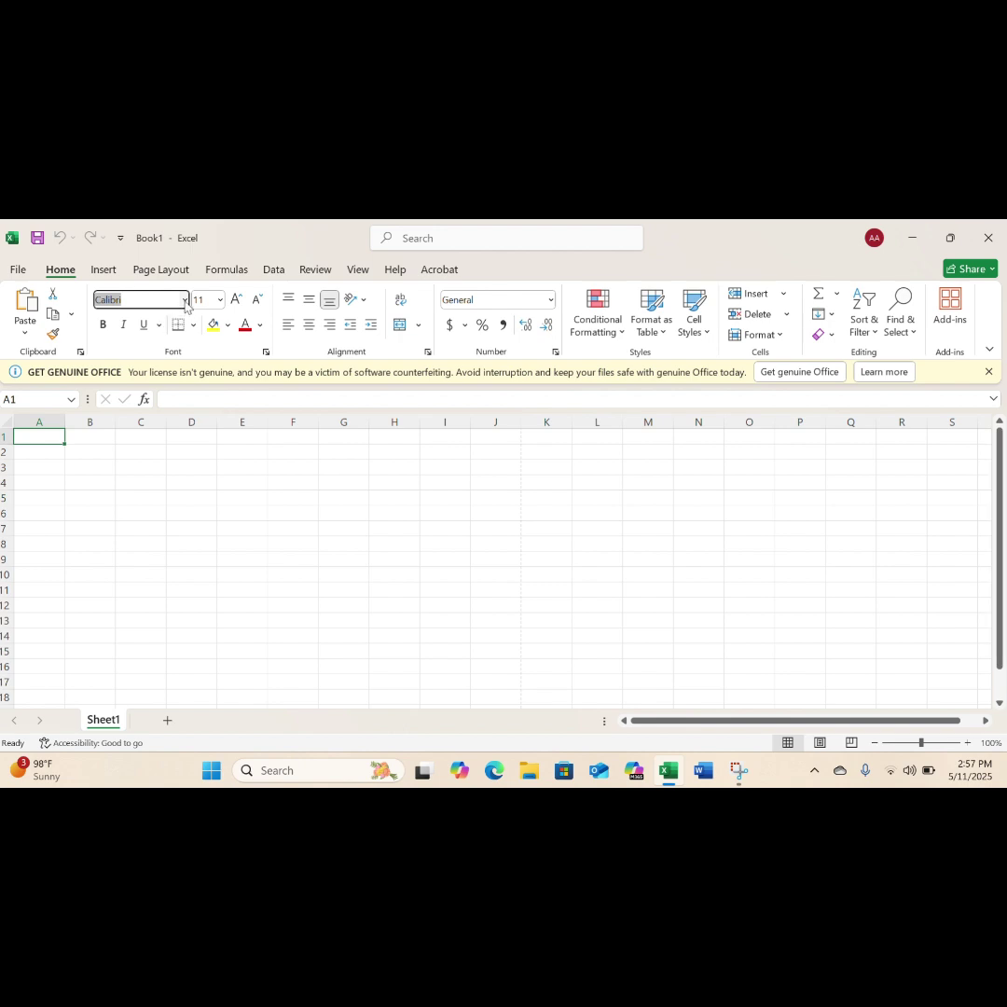
text(Times New Roman)
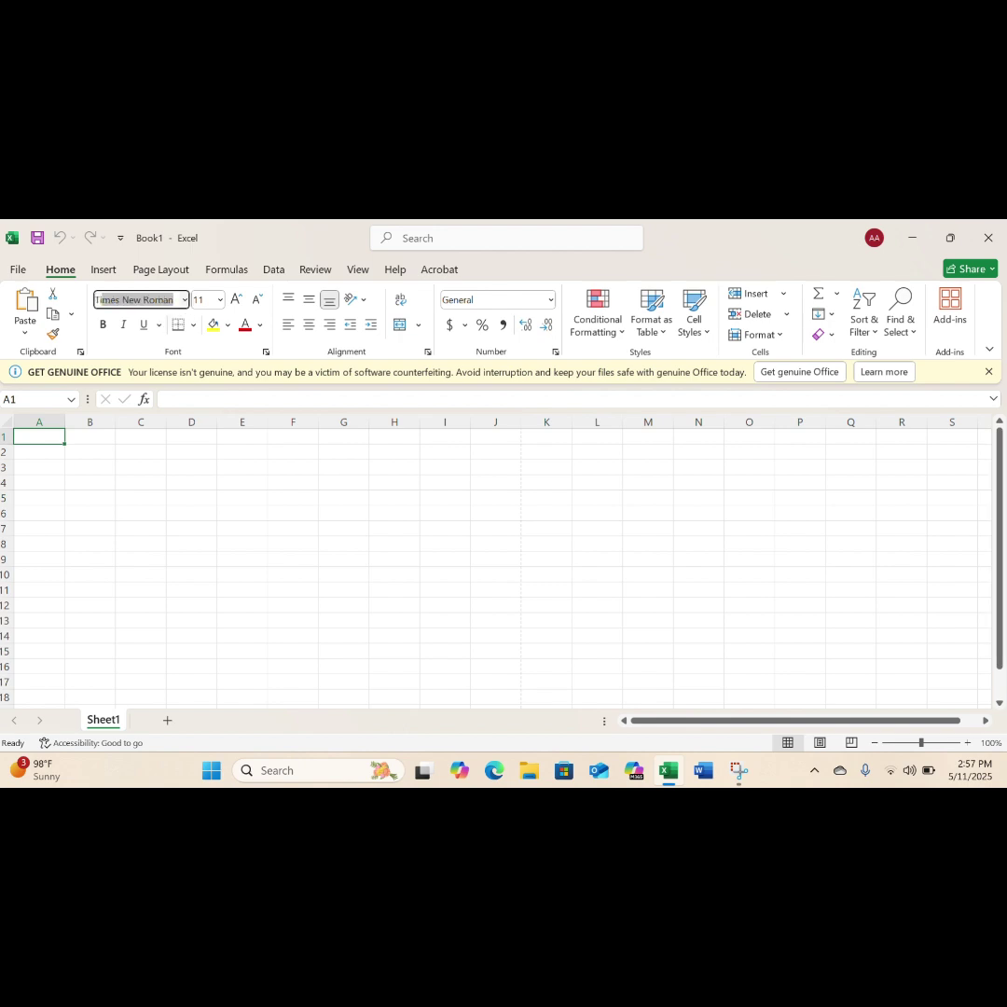
- Look through the available fonts and change the font of cell A1 to Bernard MT Condensed
click(184, 300)
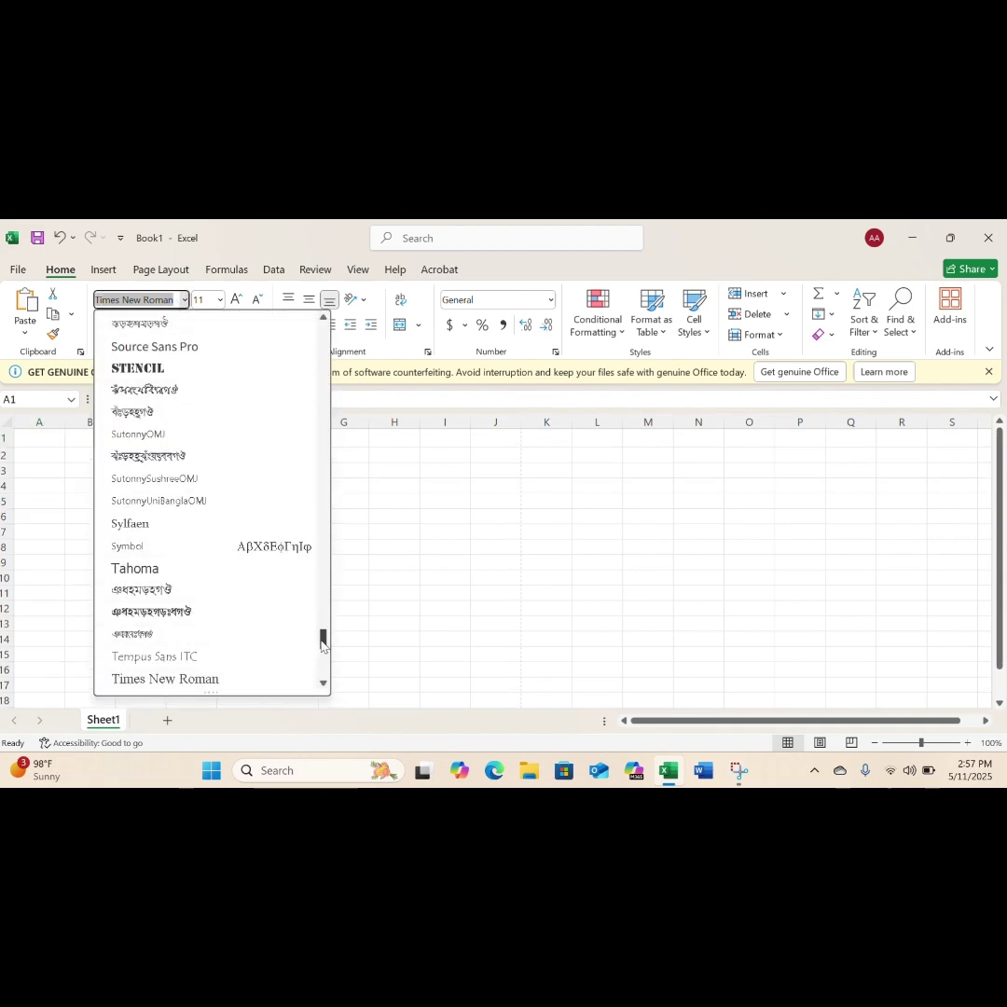
scroll(311, 578, up, 20)
scroll(288, 416, up, 20)
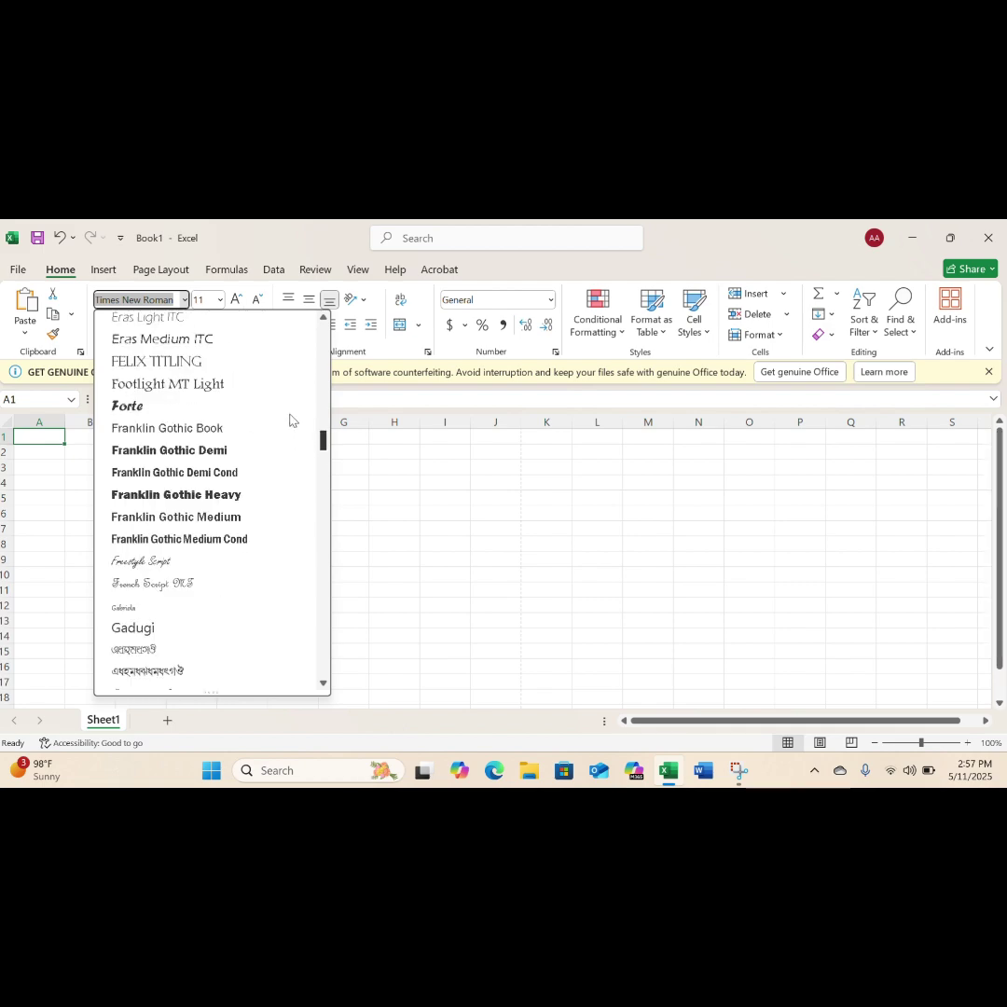
scroll(280, 401, down, 15)
scroll(280, 401, down, 5)
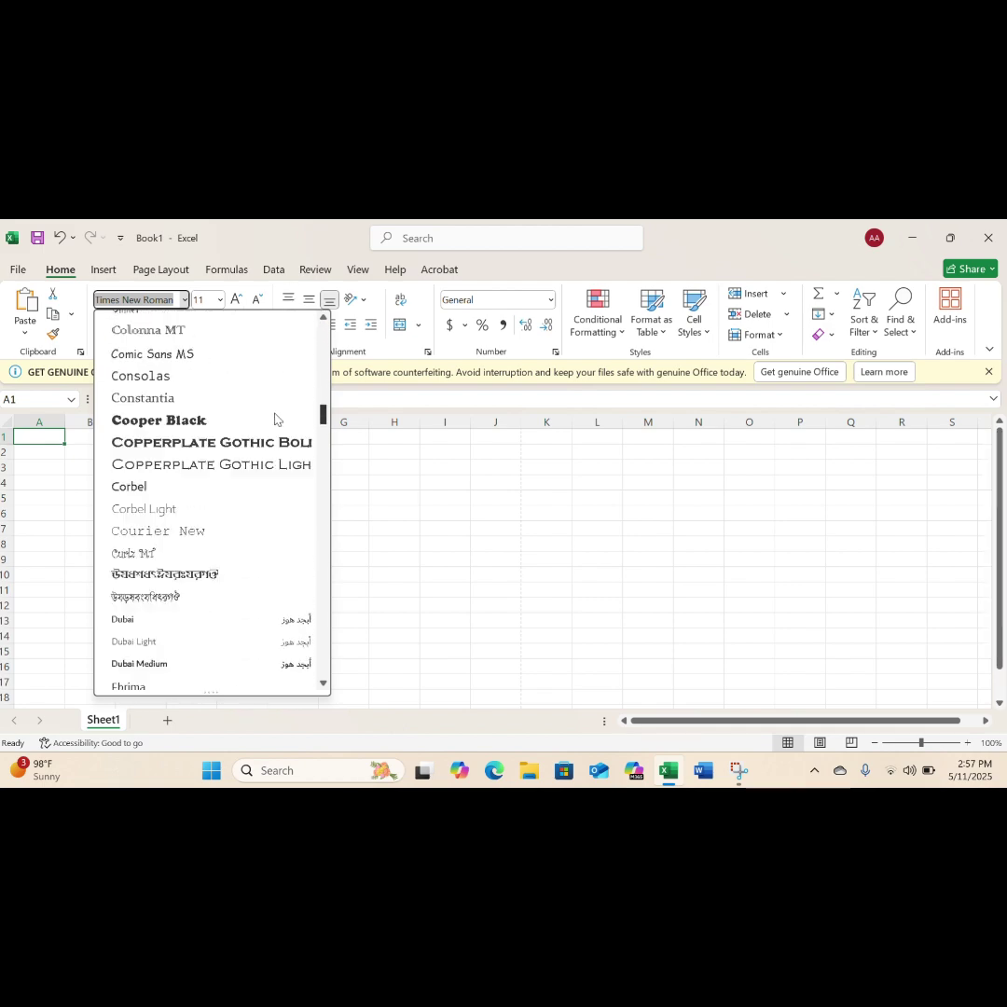
scroll(278, 418, up, 12)
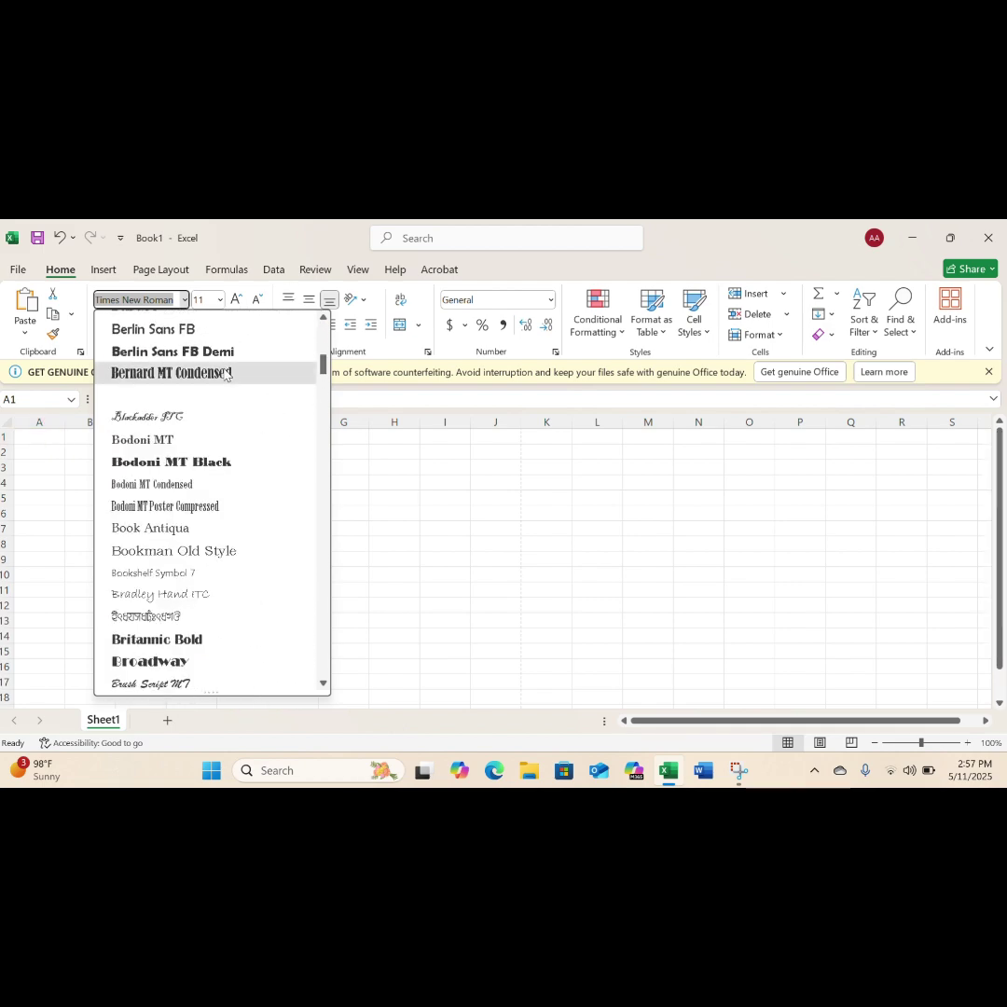
click(250, 373)
- Enter the text "go on technuical knowledge" in cell A1
text(ff)
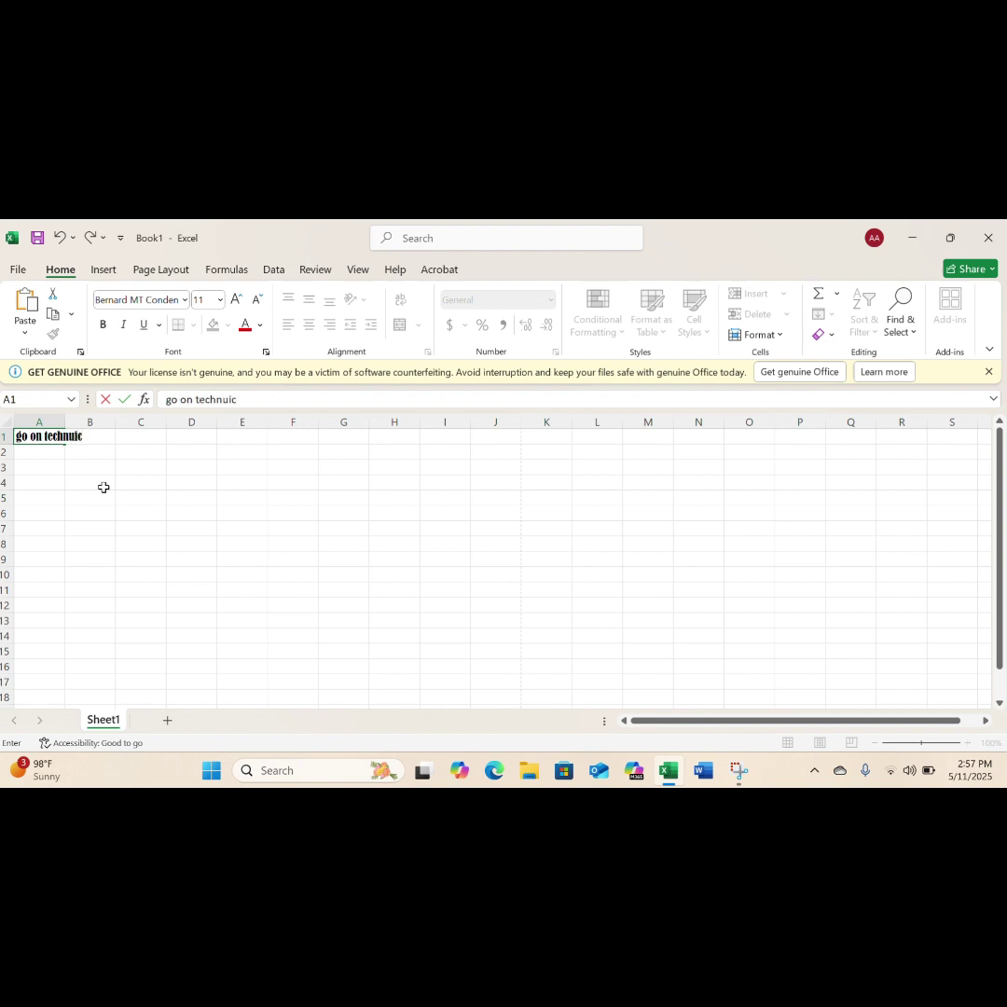
text(al knowledge)
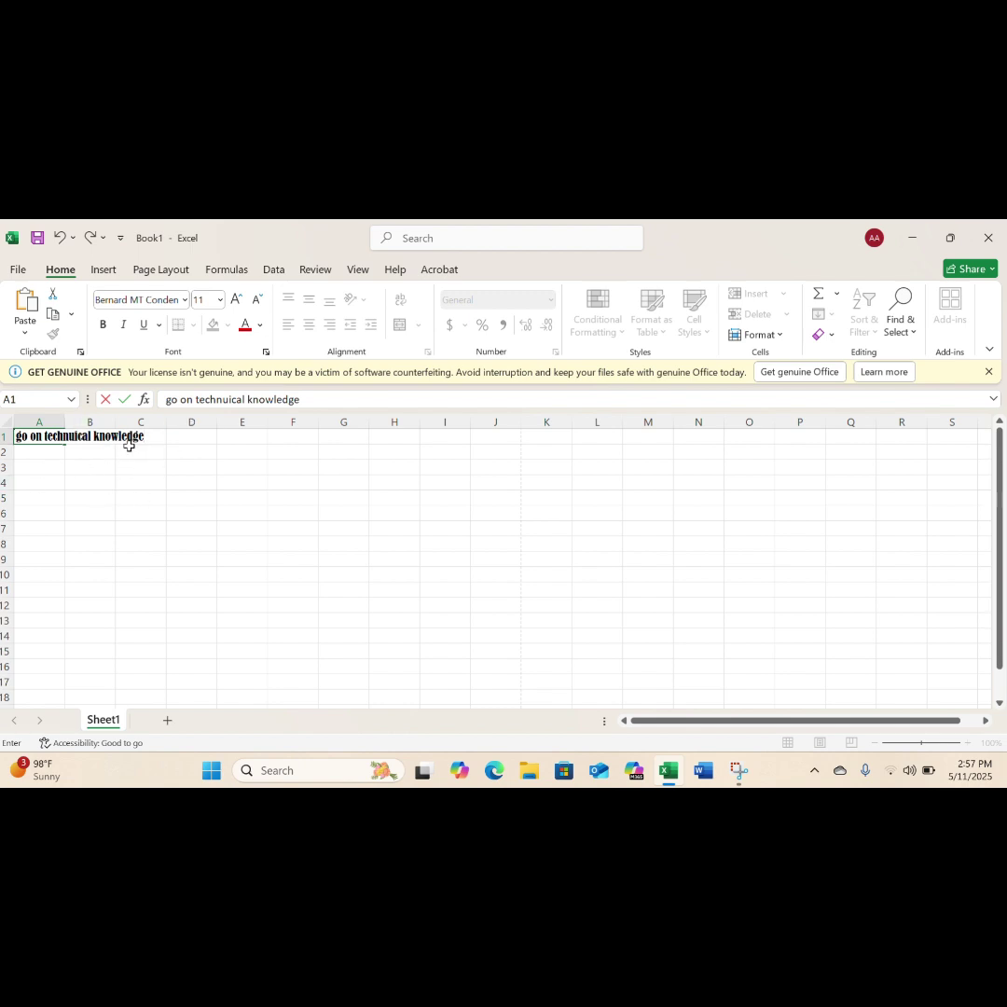
click(6, 439)
click(118, 481)
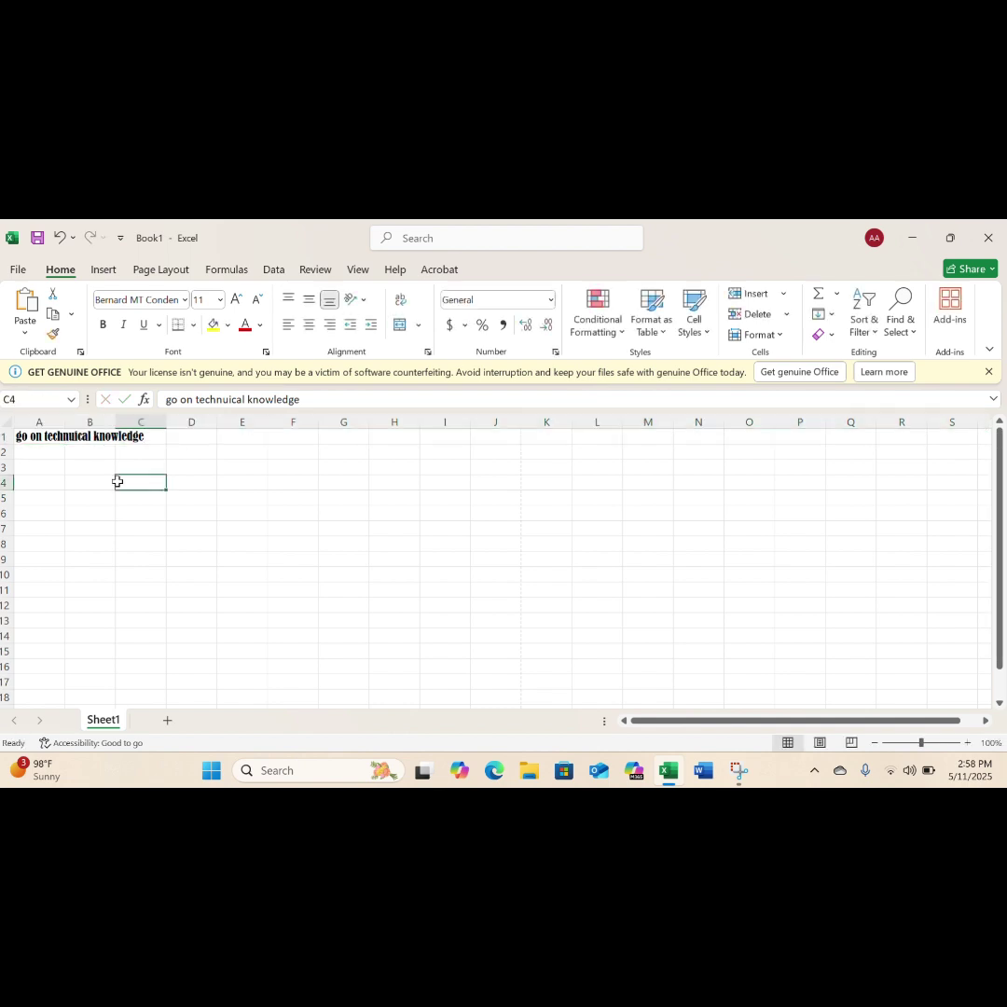
- Check which of the cells A1, B1 and C1 actually holds the text shown across row 1
click(58, 437)
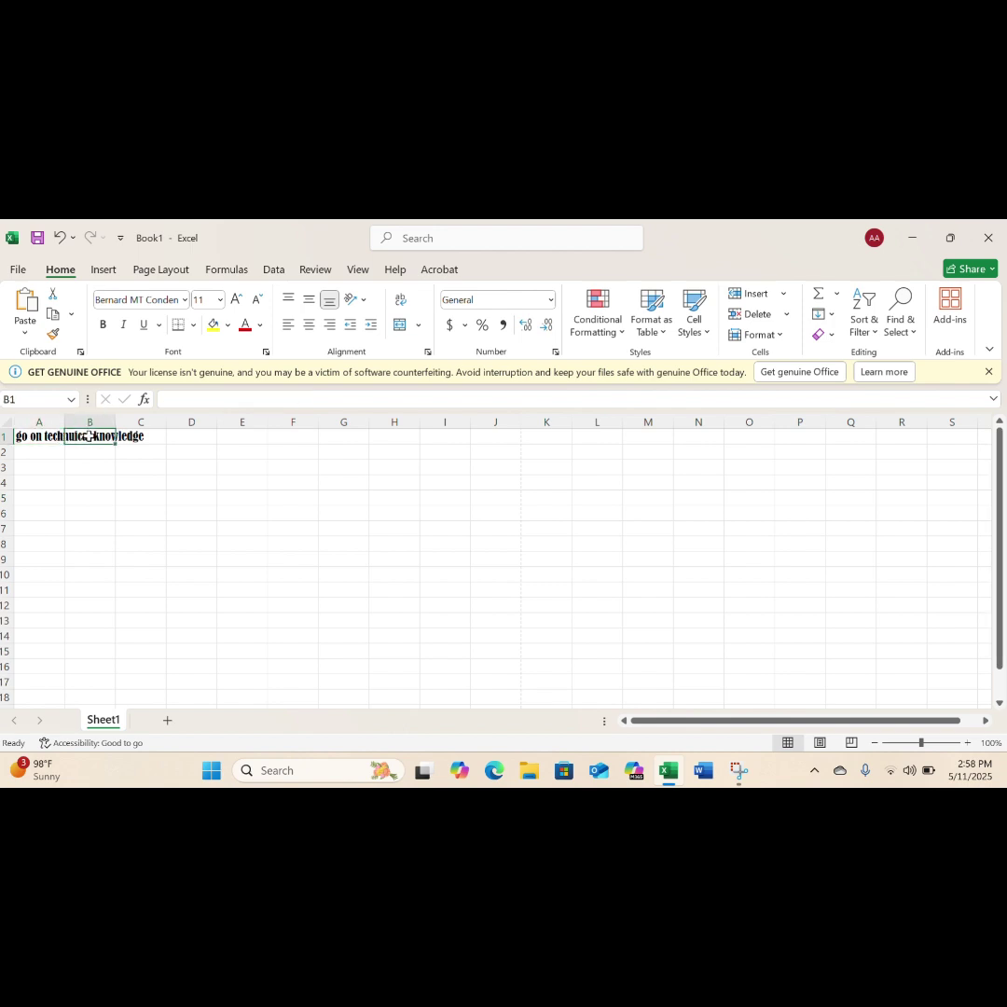
click(128, 436)
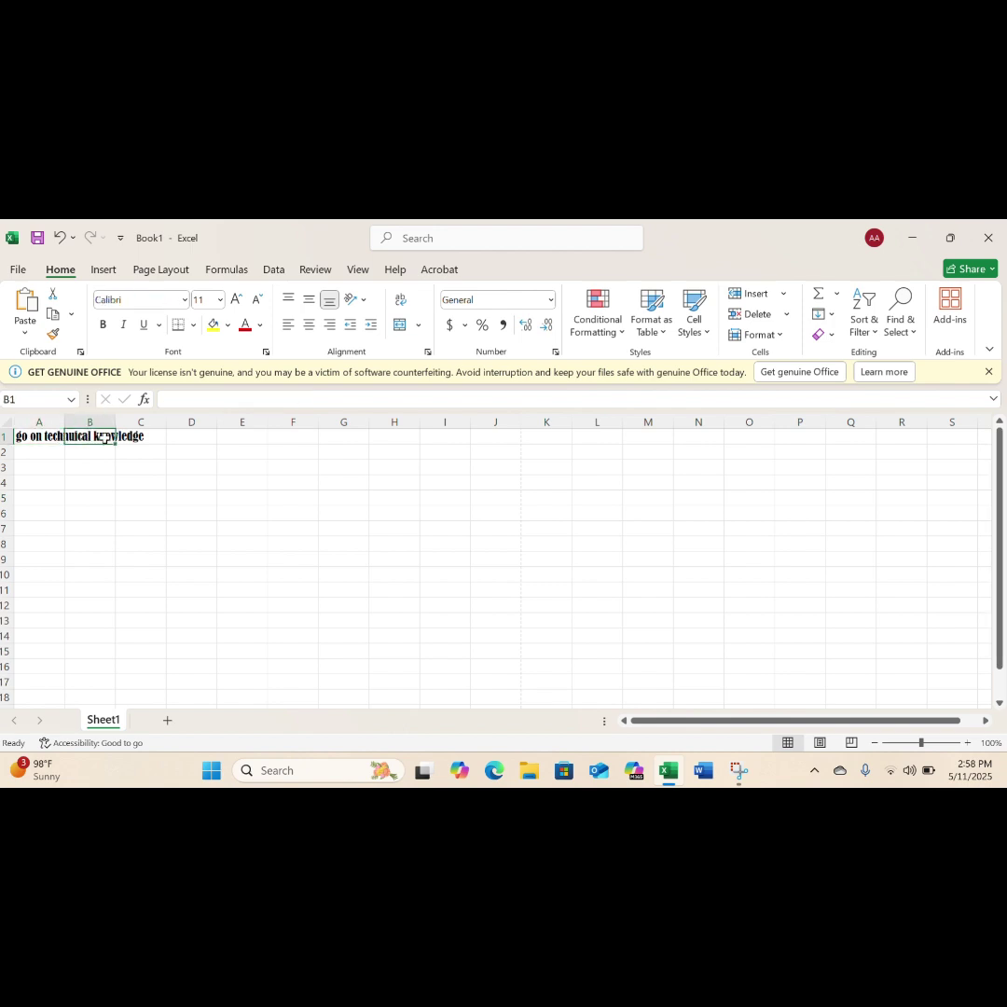
click(42, 436)
click(87, 434)
click(131, 437)
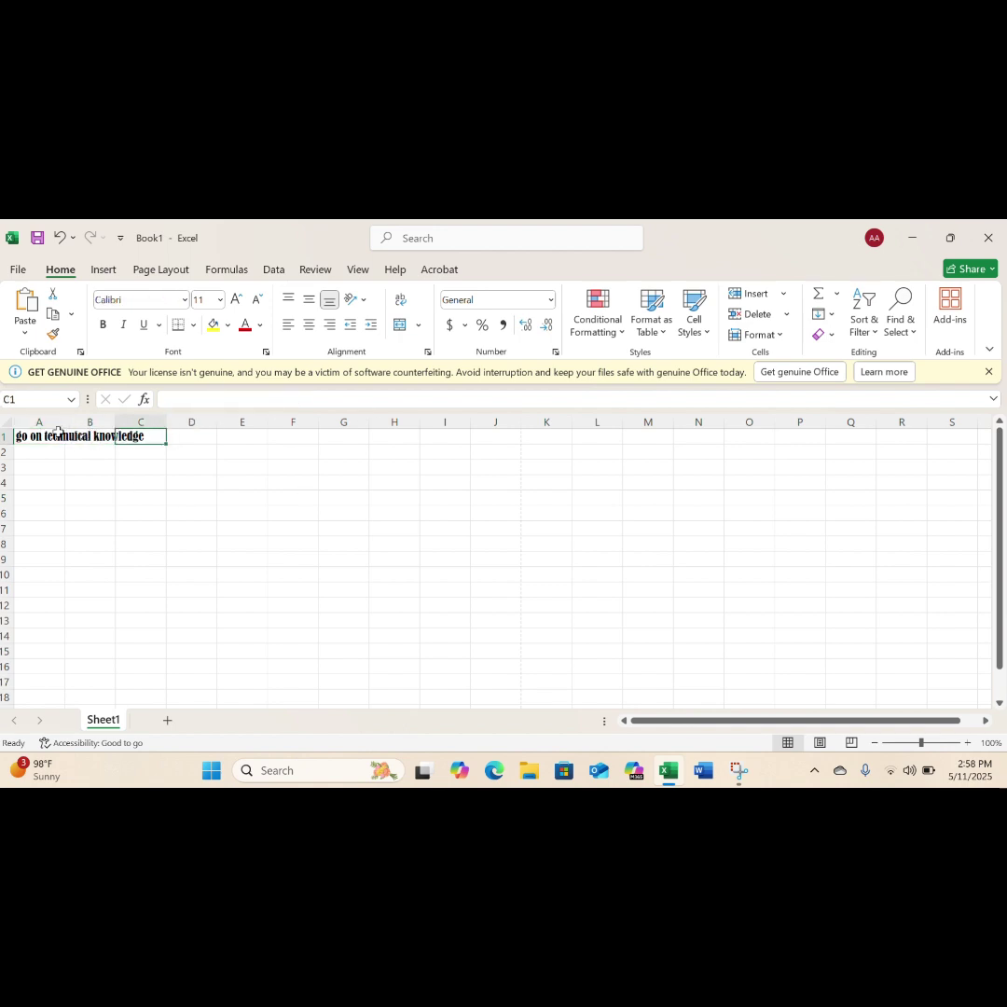
- Widen column A well past the end of its text, and undo the widening
drag(63, 421, 272, 422)
click(164, 435)
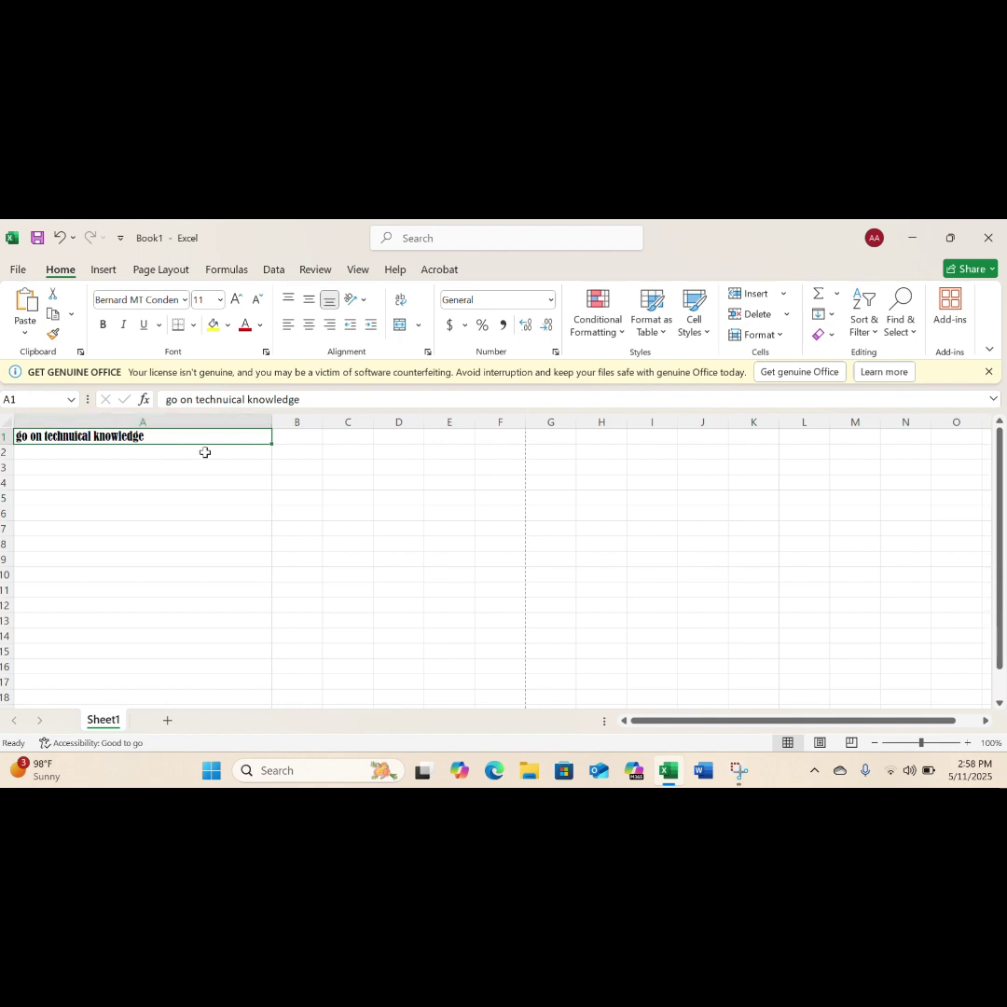
key(ctrl+z)
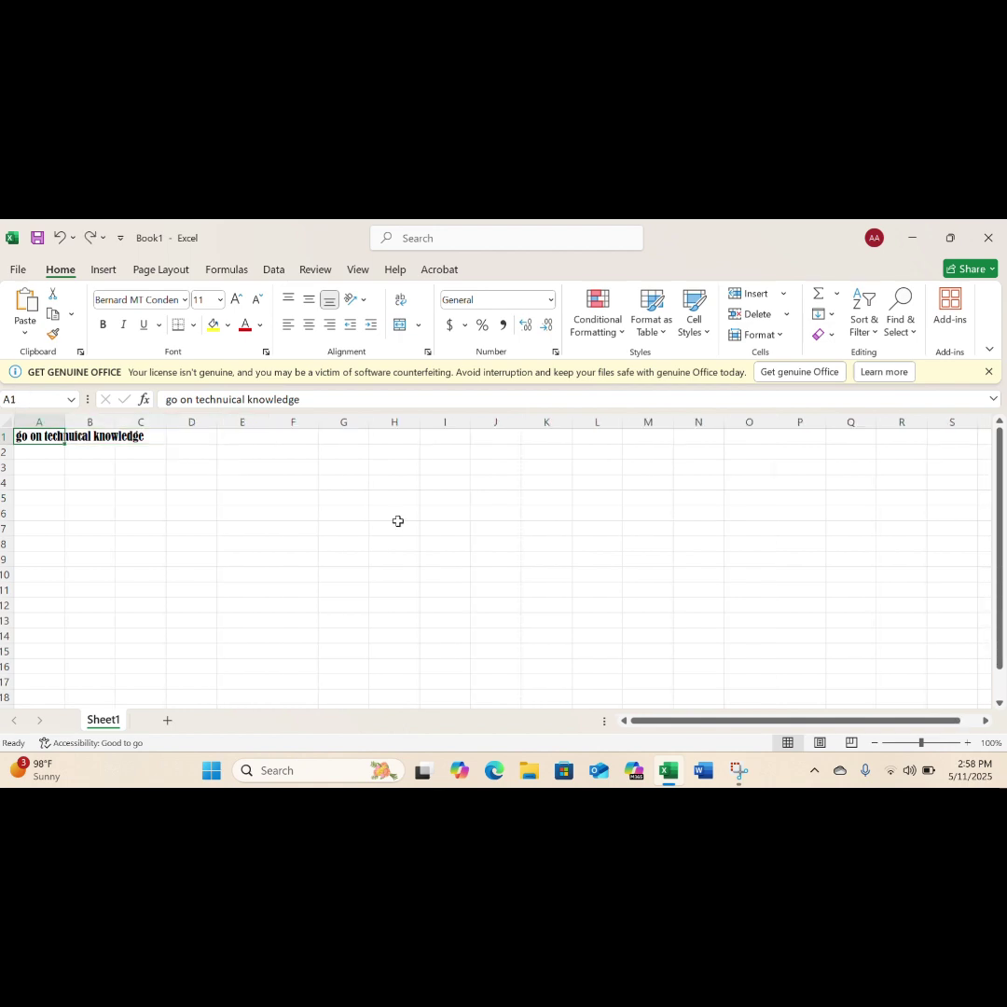
- Inspect the contents of cells B1 and C1 and compare them with cell A1
click(81, 439)
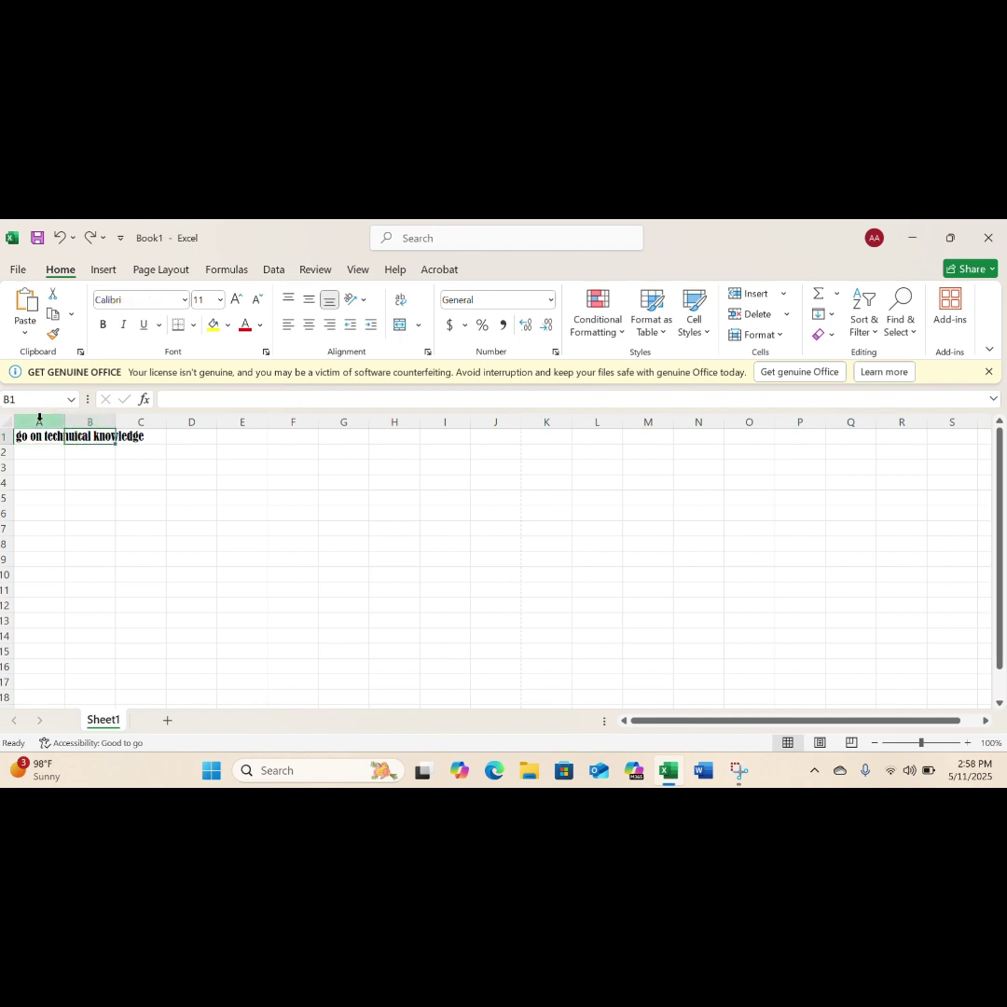
click(137, 436)
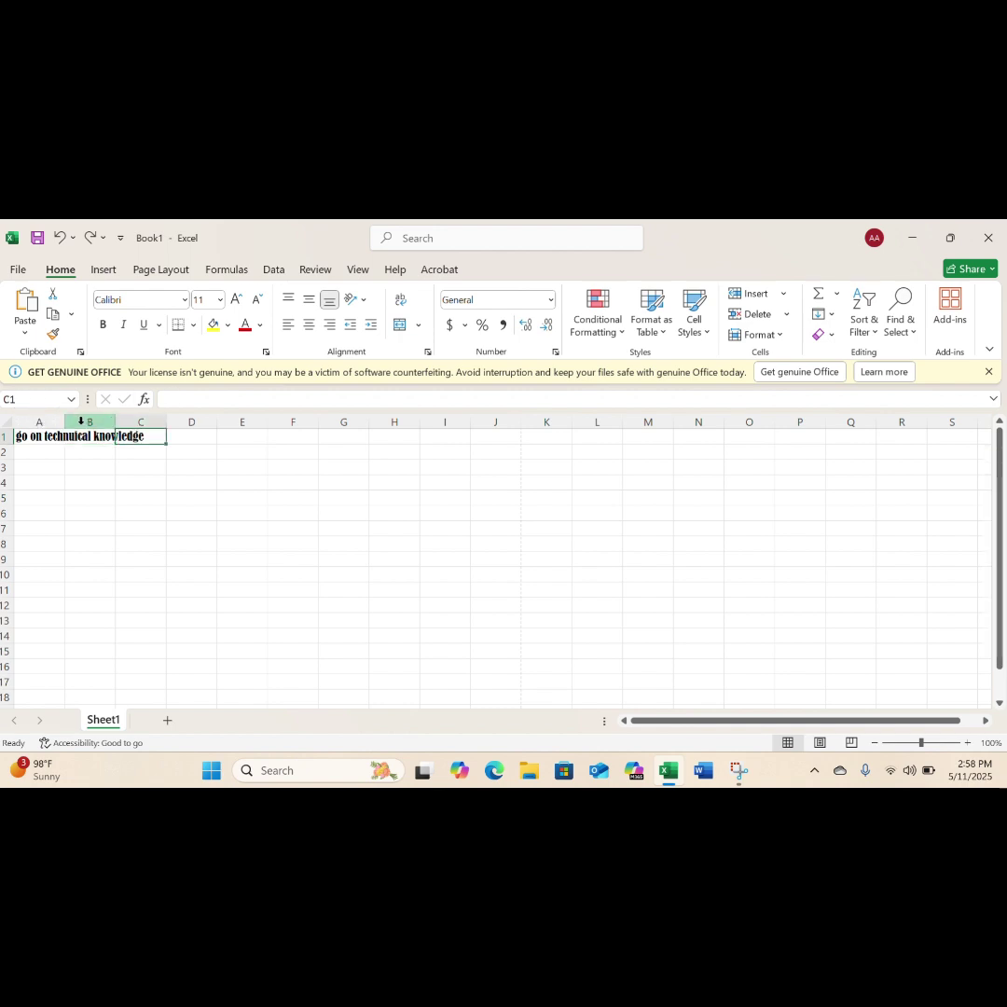
click(56, 438)
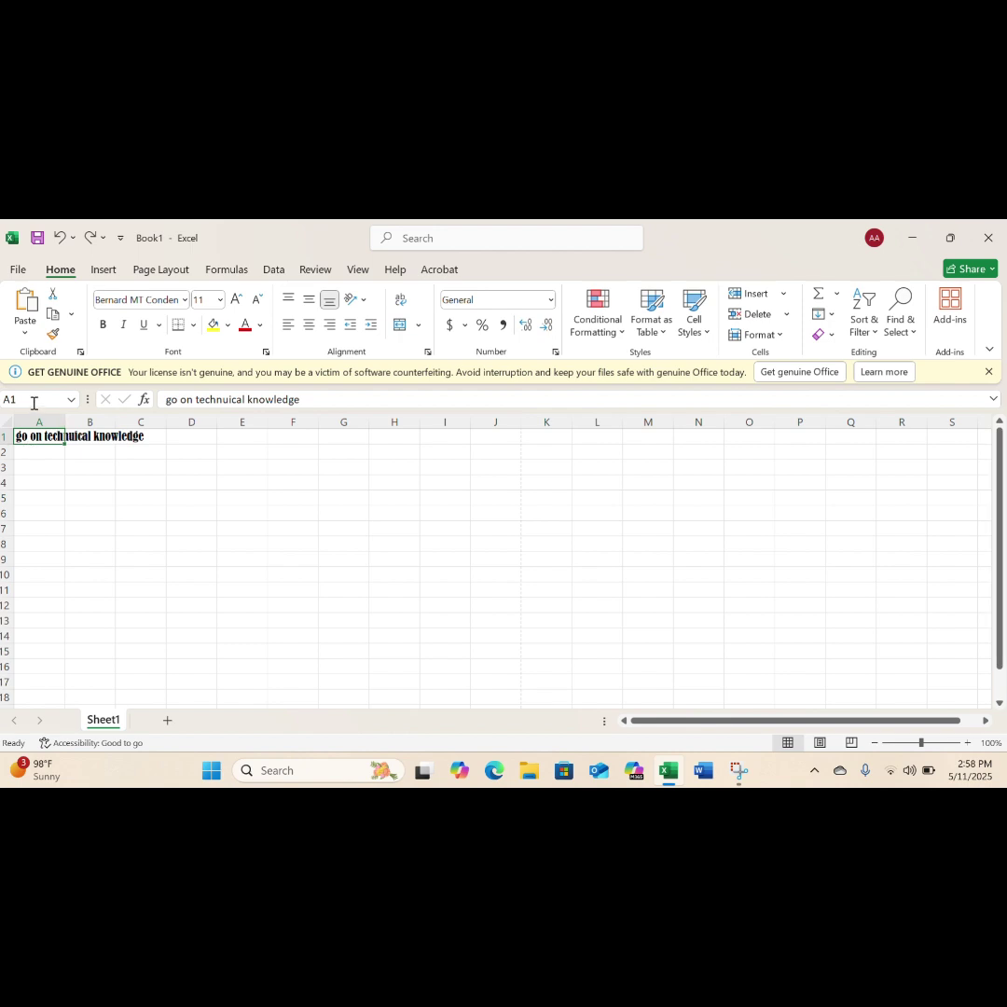
- Edit the text in cell A1 so that its first letter is a capital, reading "Go on technuical knowledge"
drag(302, 401, 145, 399)
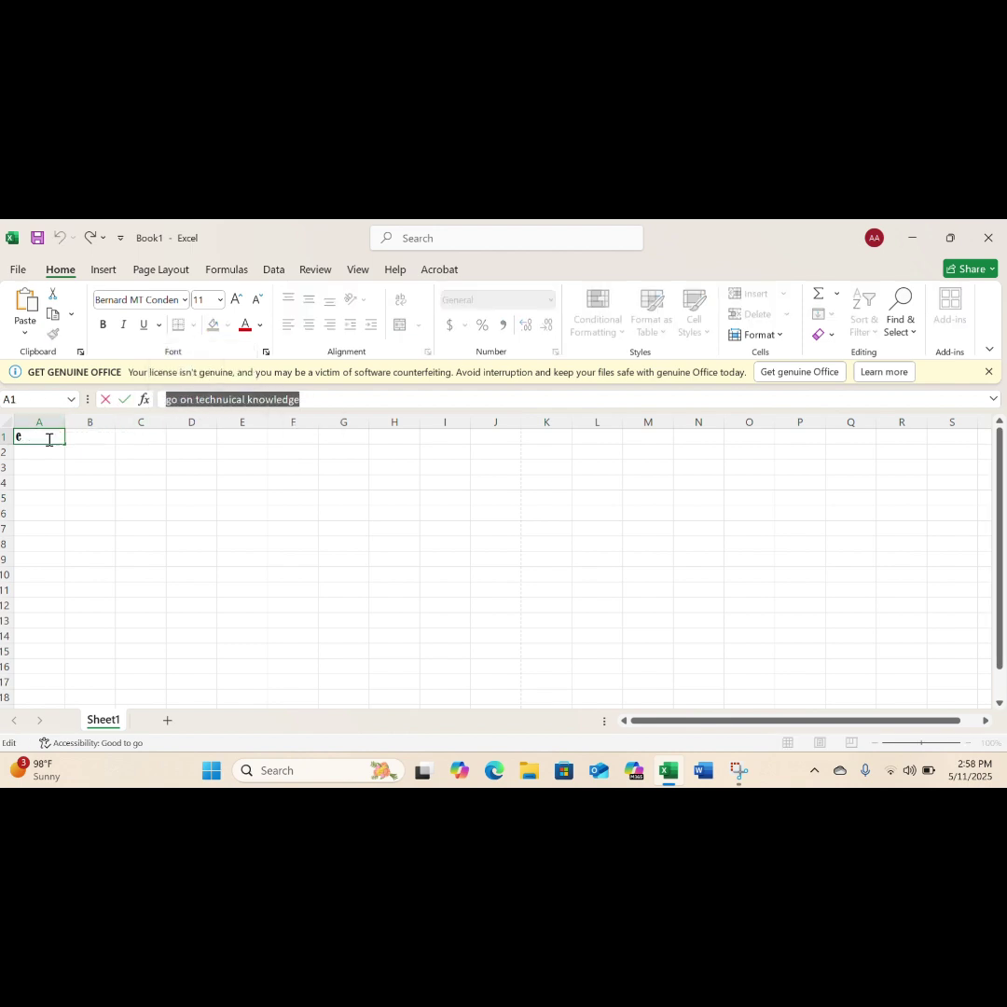
click(175, 398)
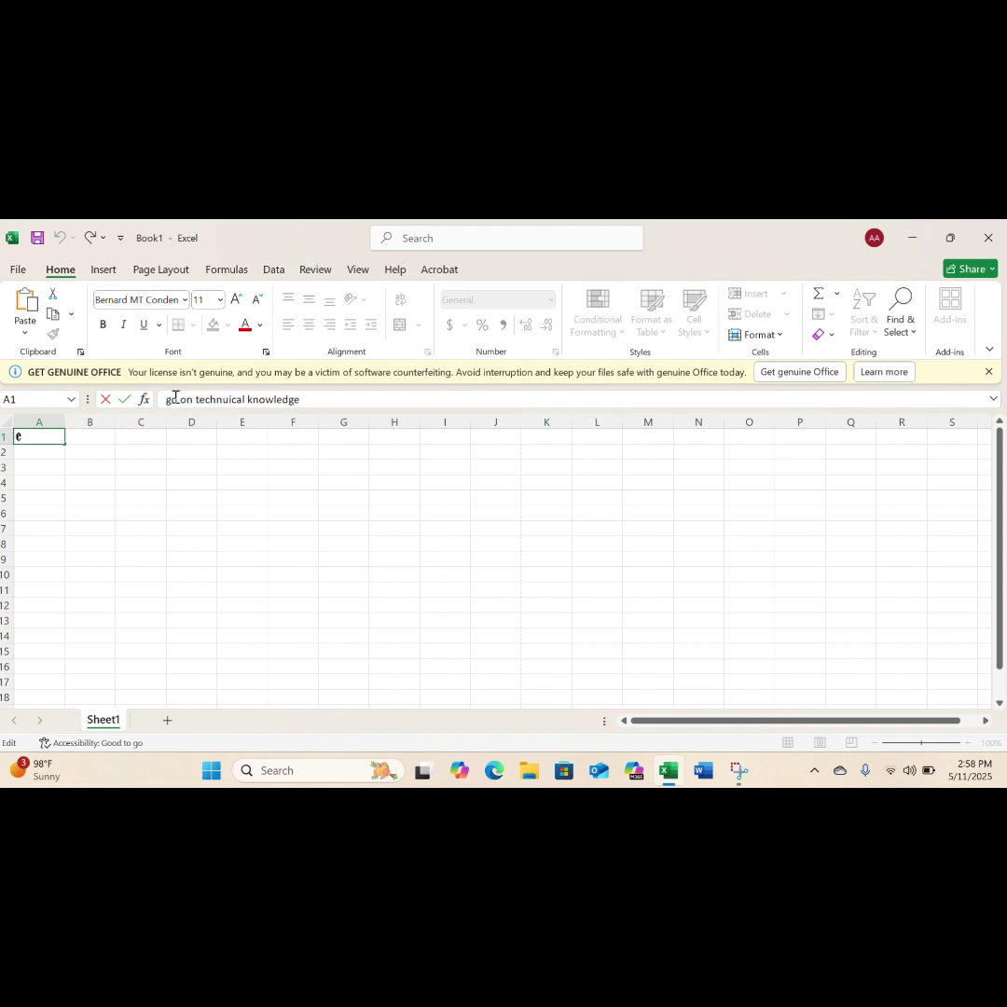
key(BackSpace)
text(G)
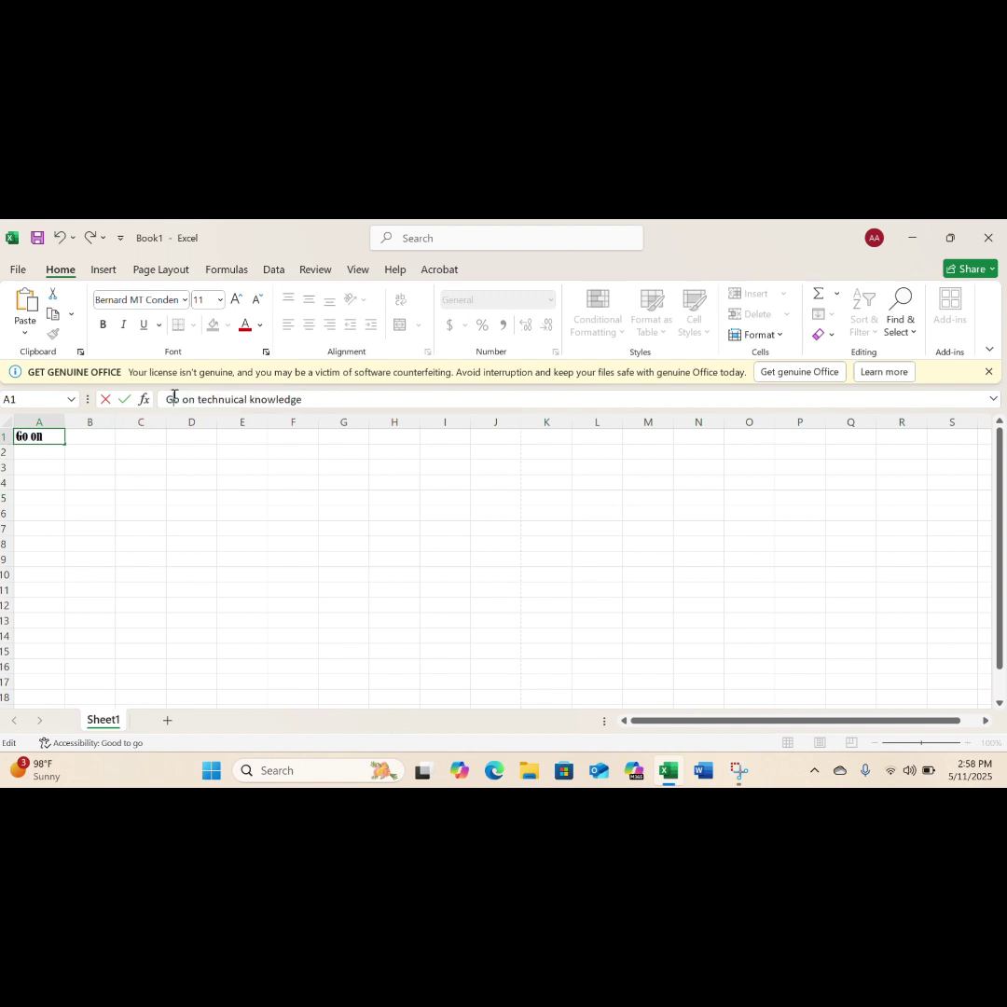
click(56, 449)
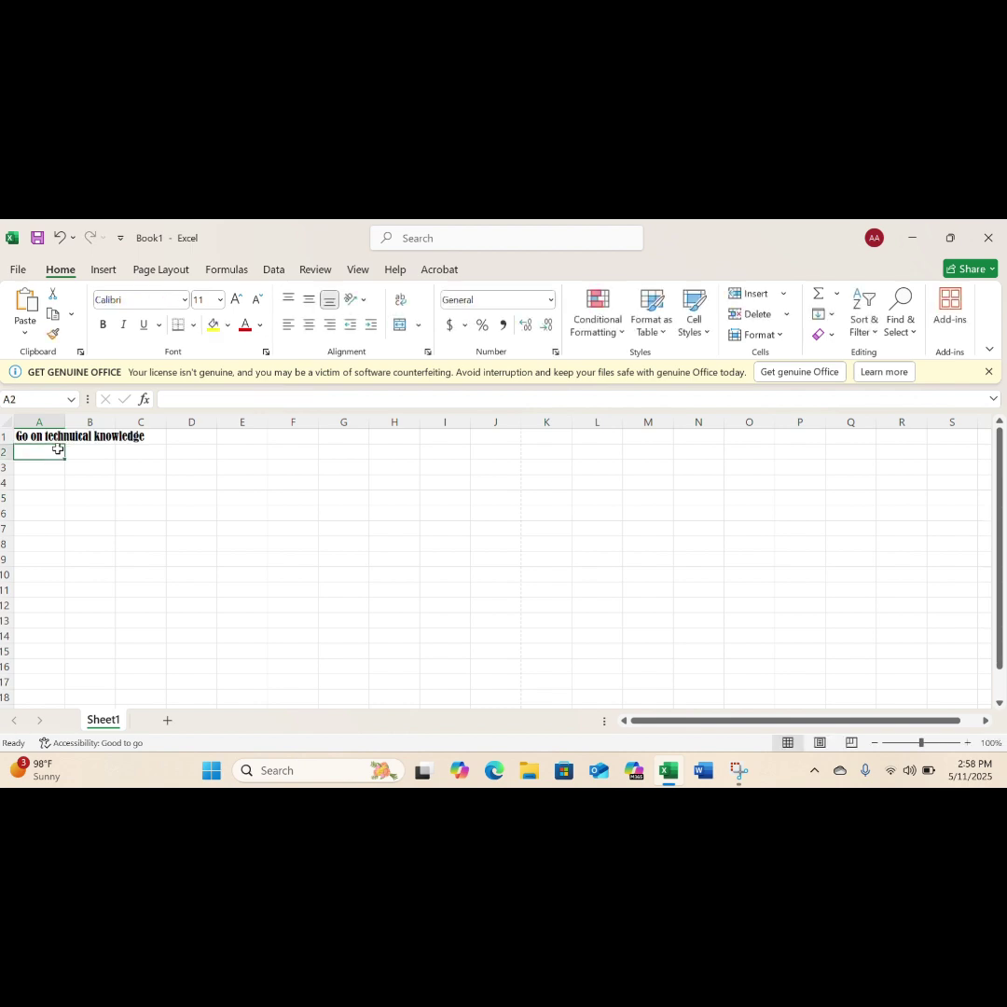
- Recheck whether cells B1 and C1 hold any of the corrected text, and return to cell A1
click(89, 436)
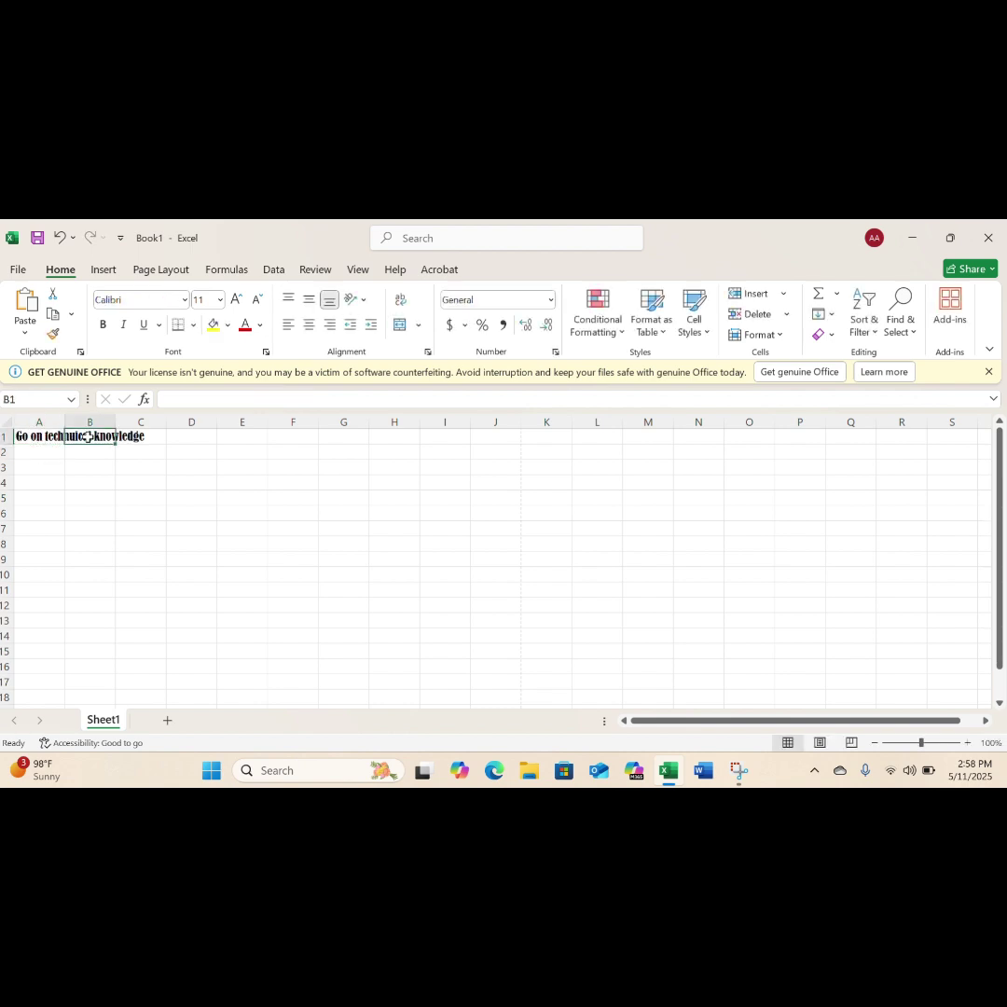
click(122, 437)
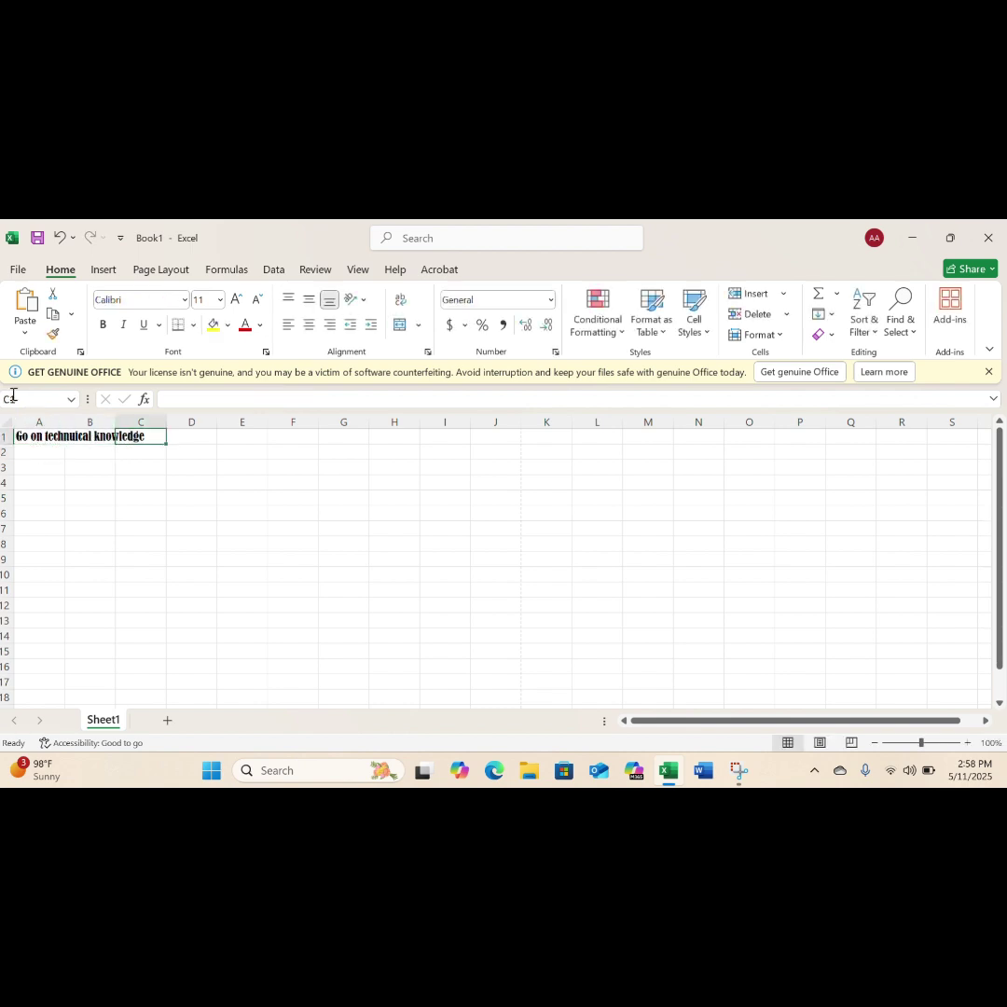
click(39, 437)
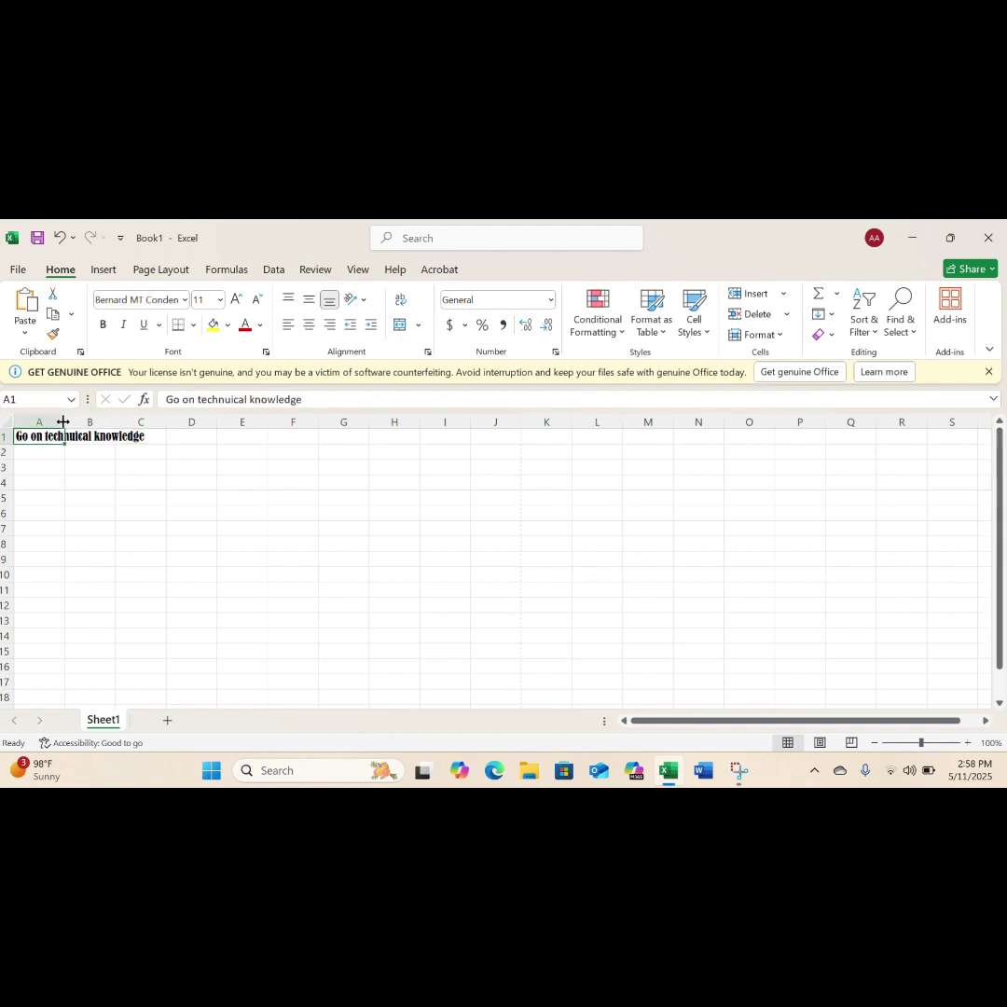
- Widen column A by hand to the end of its text, look at cells B1 and C1, and undo the widening
drag(62, 422, 146, 417)
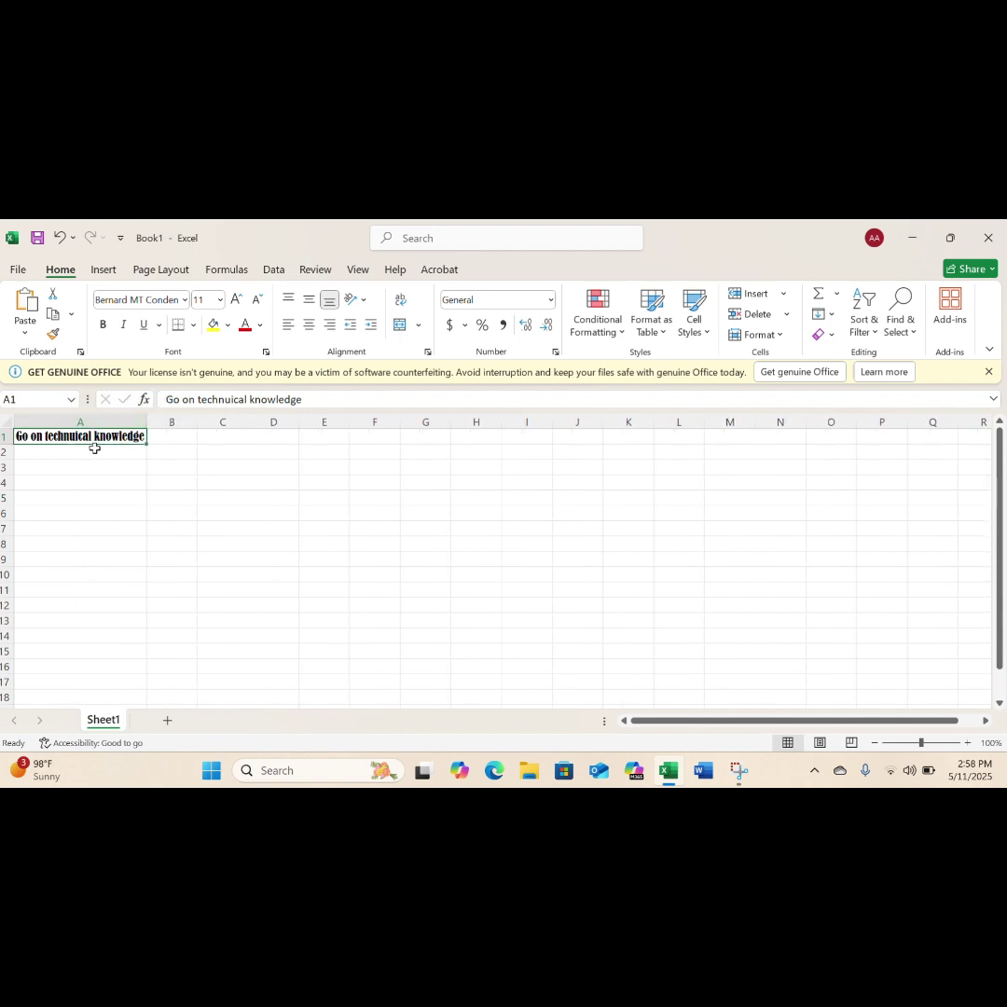
click(168, 438)
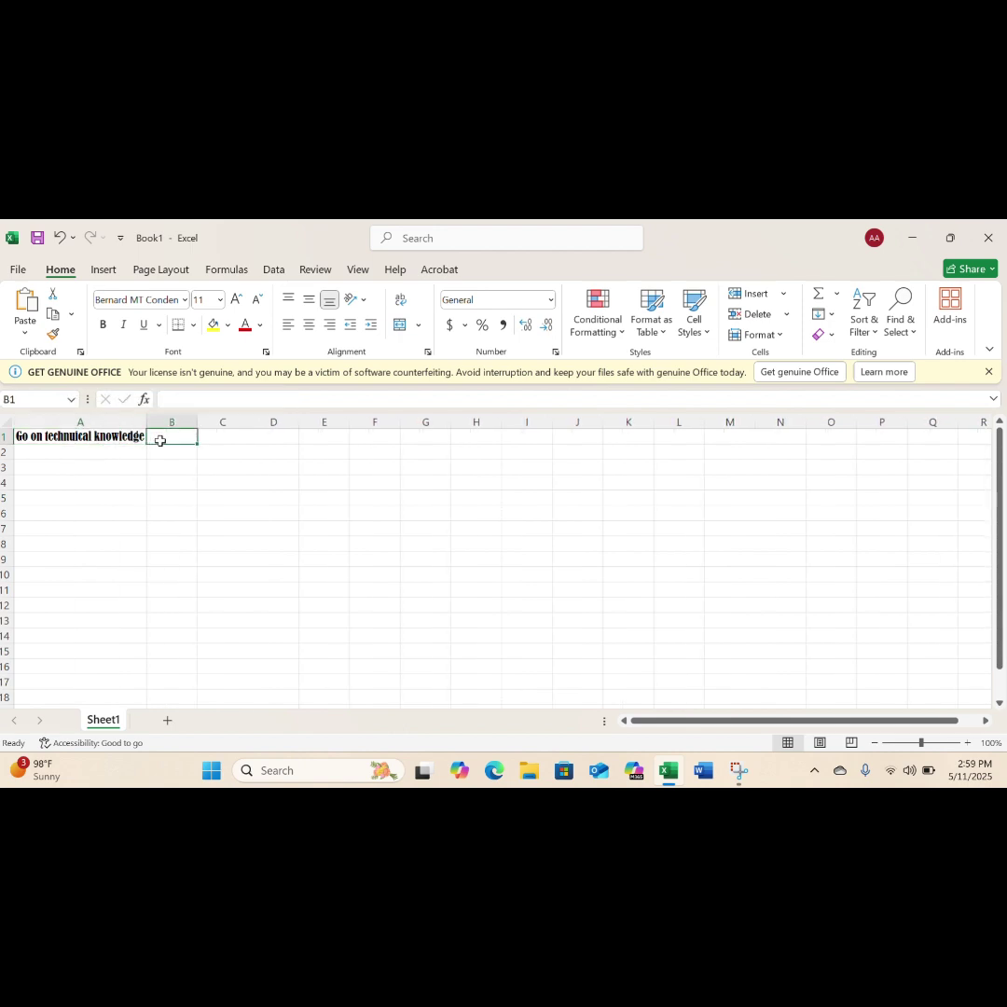
click(228, 440)
key(ctrl+z)
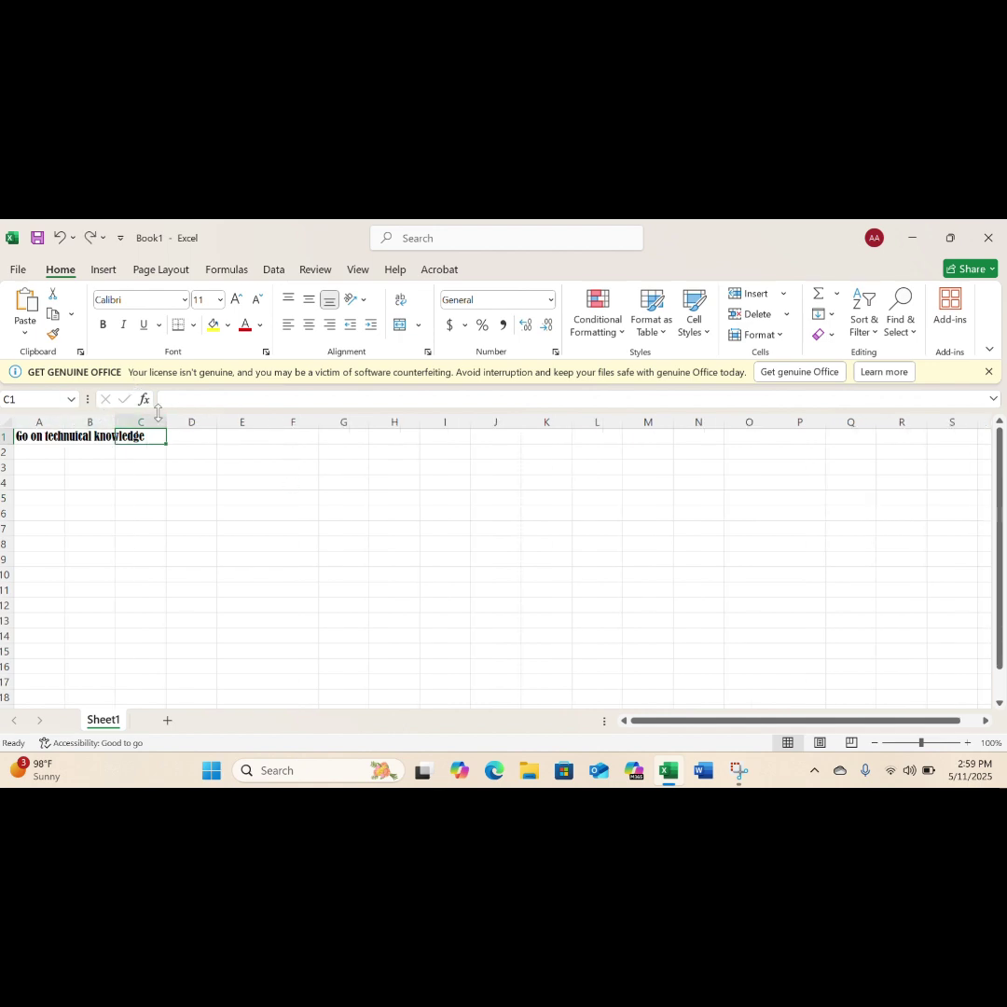
- Make the text in cell A1 bold and AutoFit column A to its contents
click(61, 432)
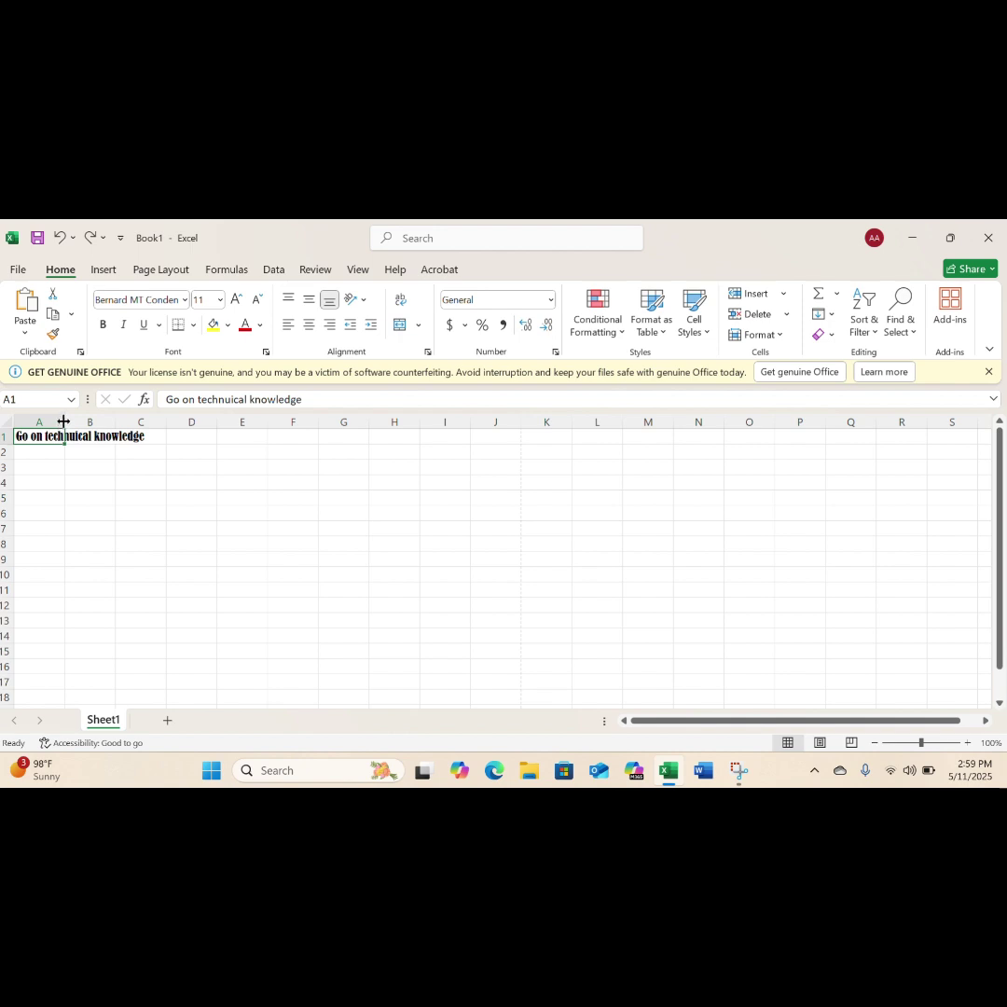
double_click(63, 422)
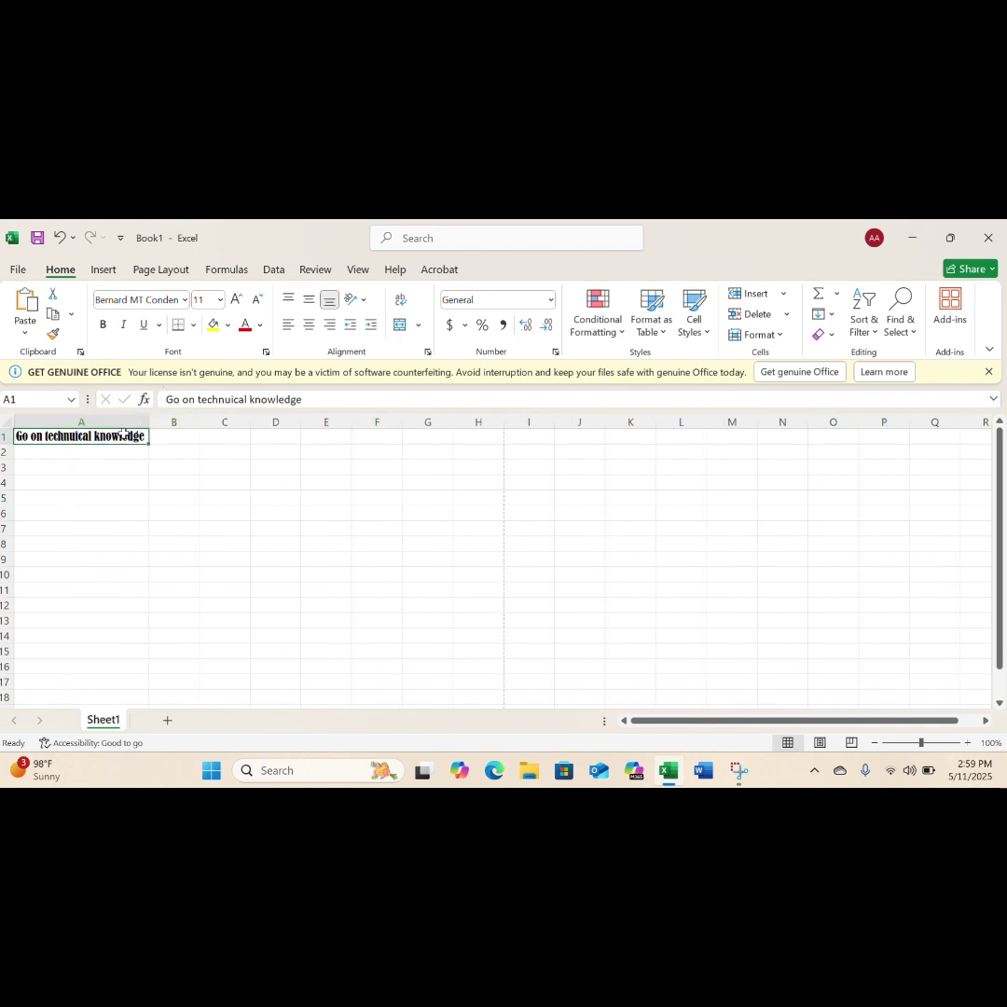
click(102, 325)
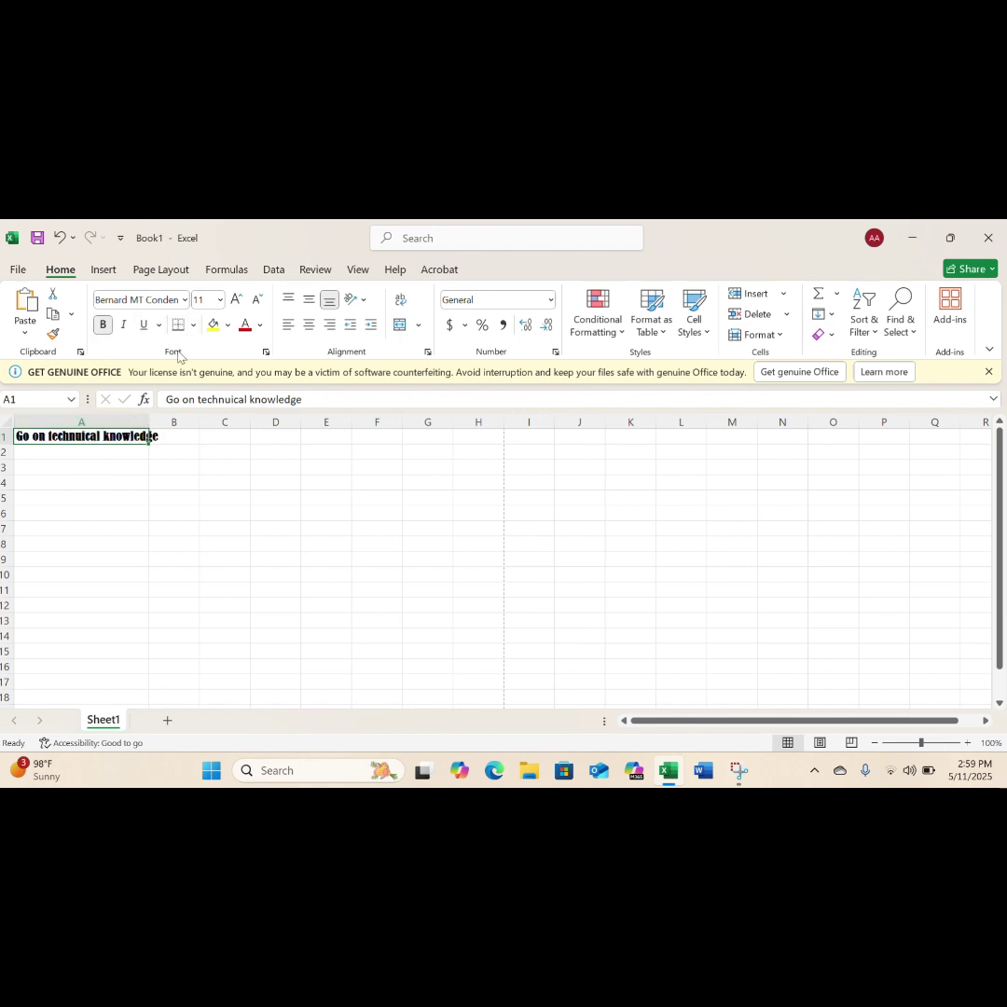
double_click(149, 422)
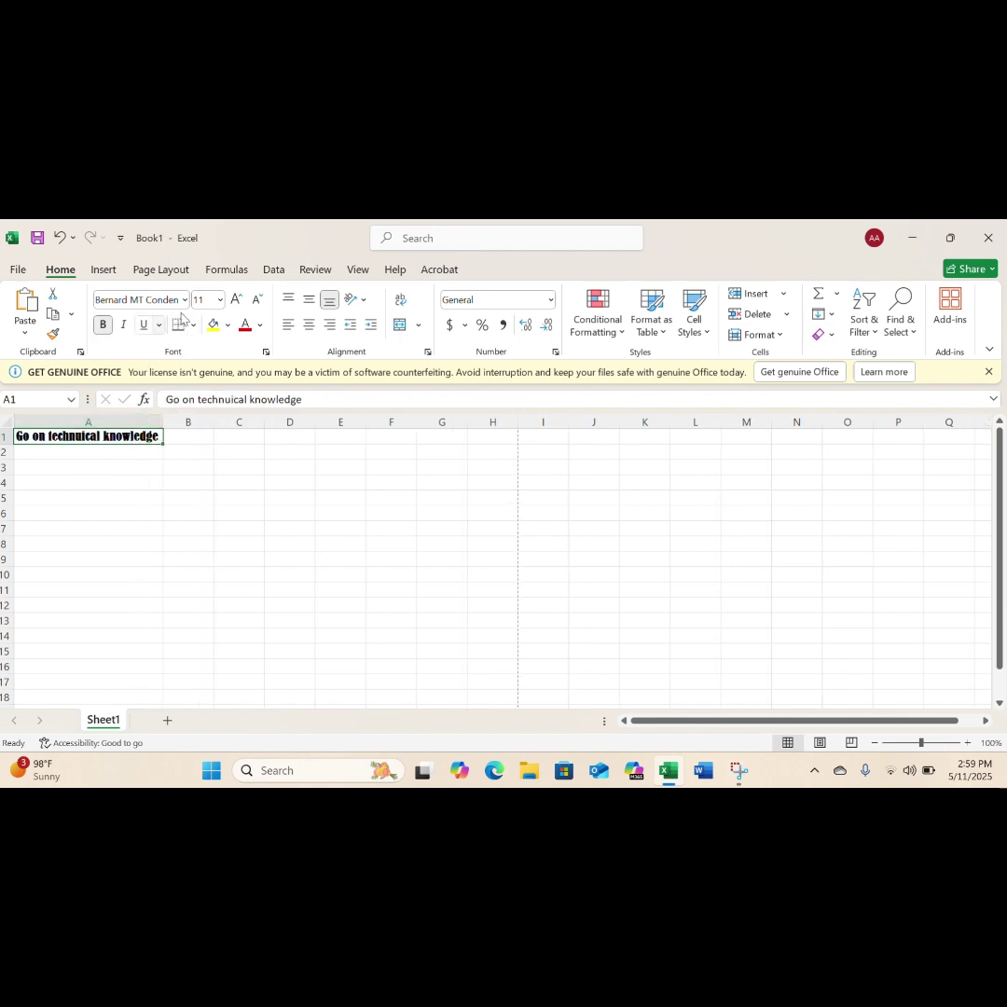
- Enlarge the text in cell A1 to font size 34, and change the size to 18
click(140, 299)
click(204, 300)
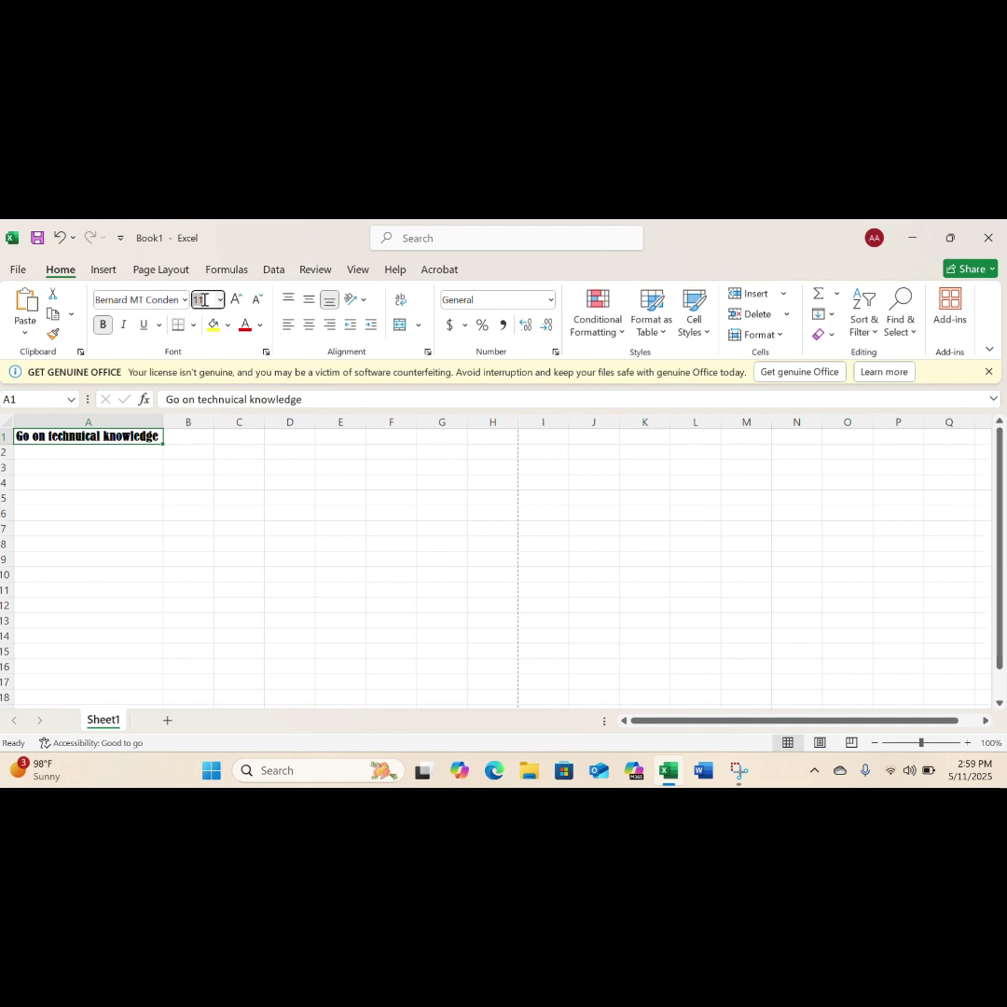
key(Return)
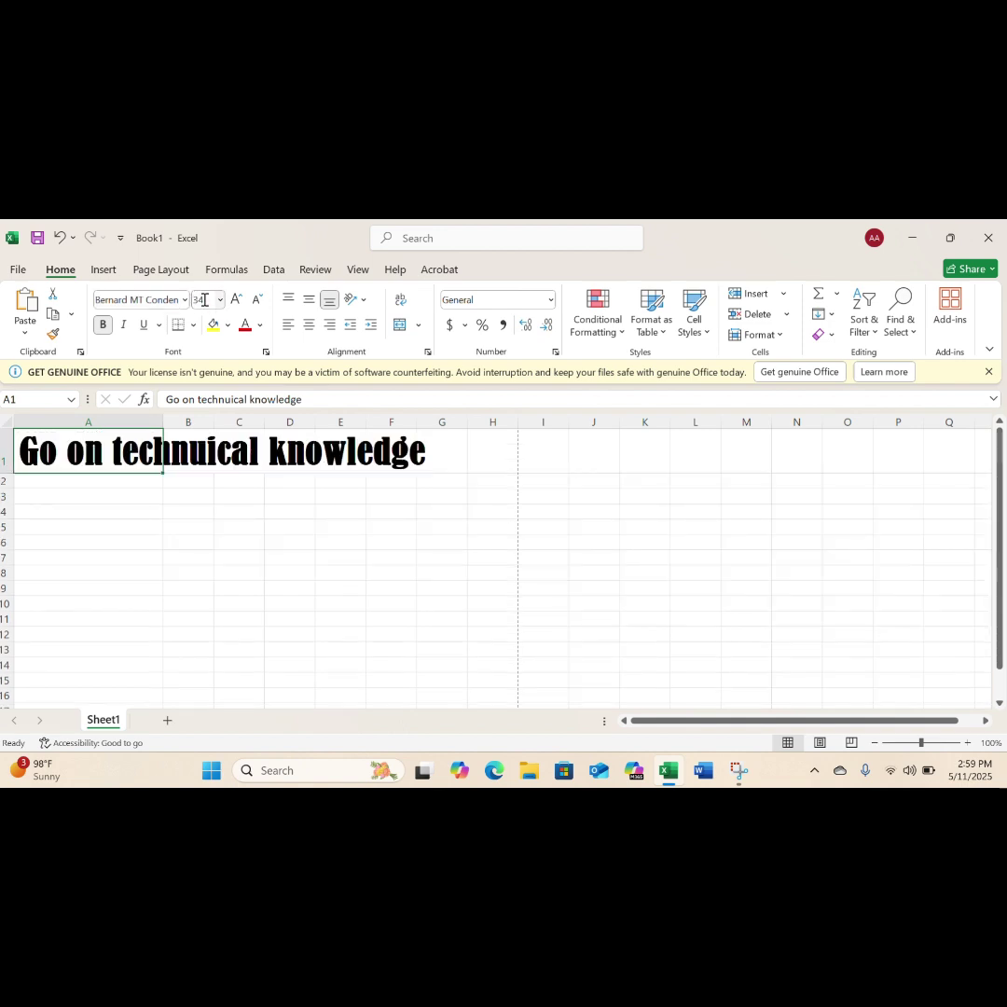
click(204, 300)
double_click(204, 301)
key(Return)
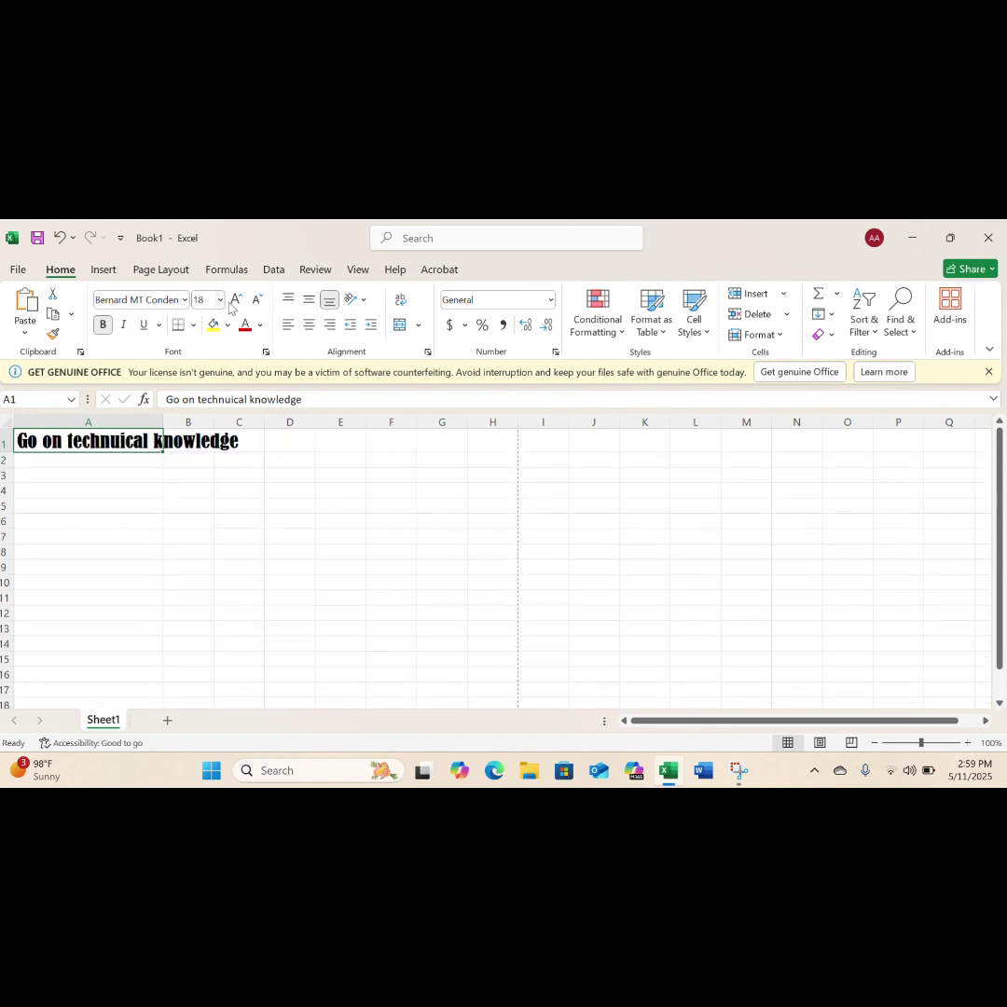
- Decrease the font size of cell A1 stepwise to 11
click(254, 302)
click(256, 302)
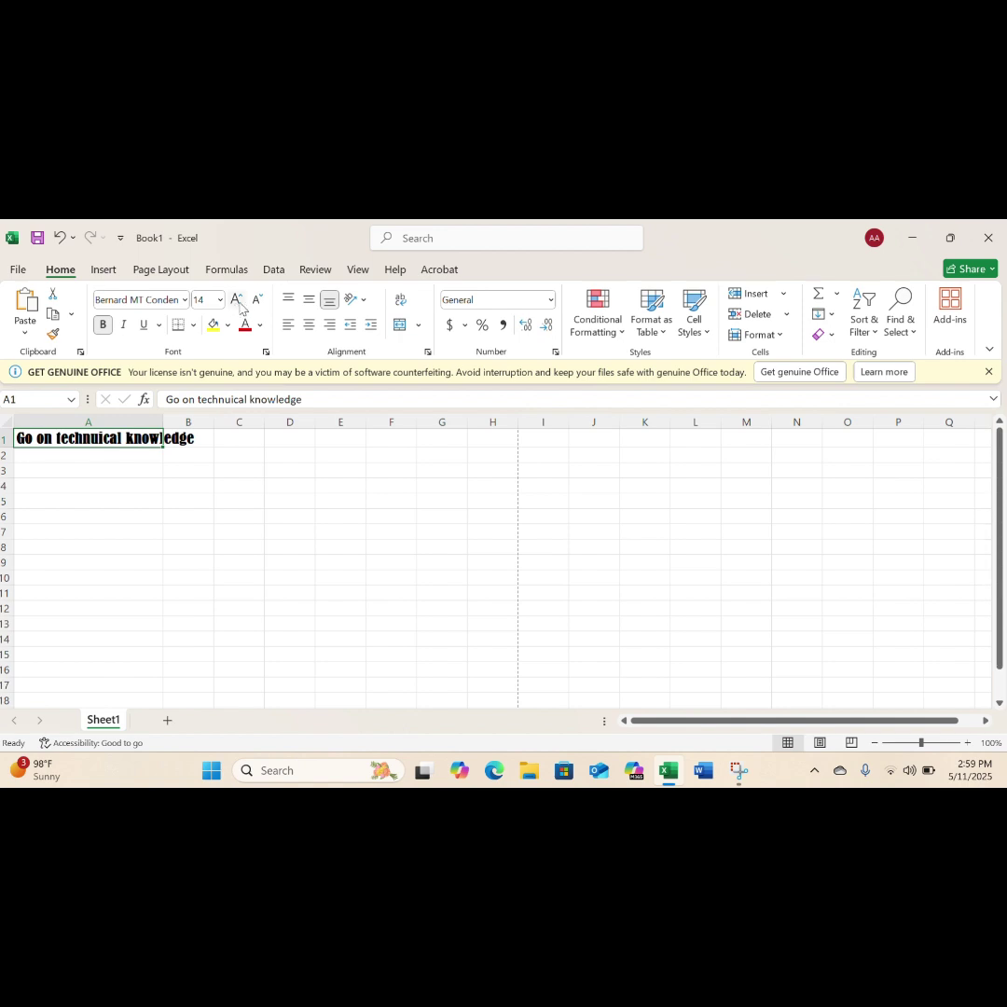
click(257, 303)
click(257, 303)
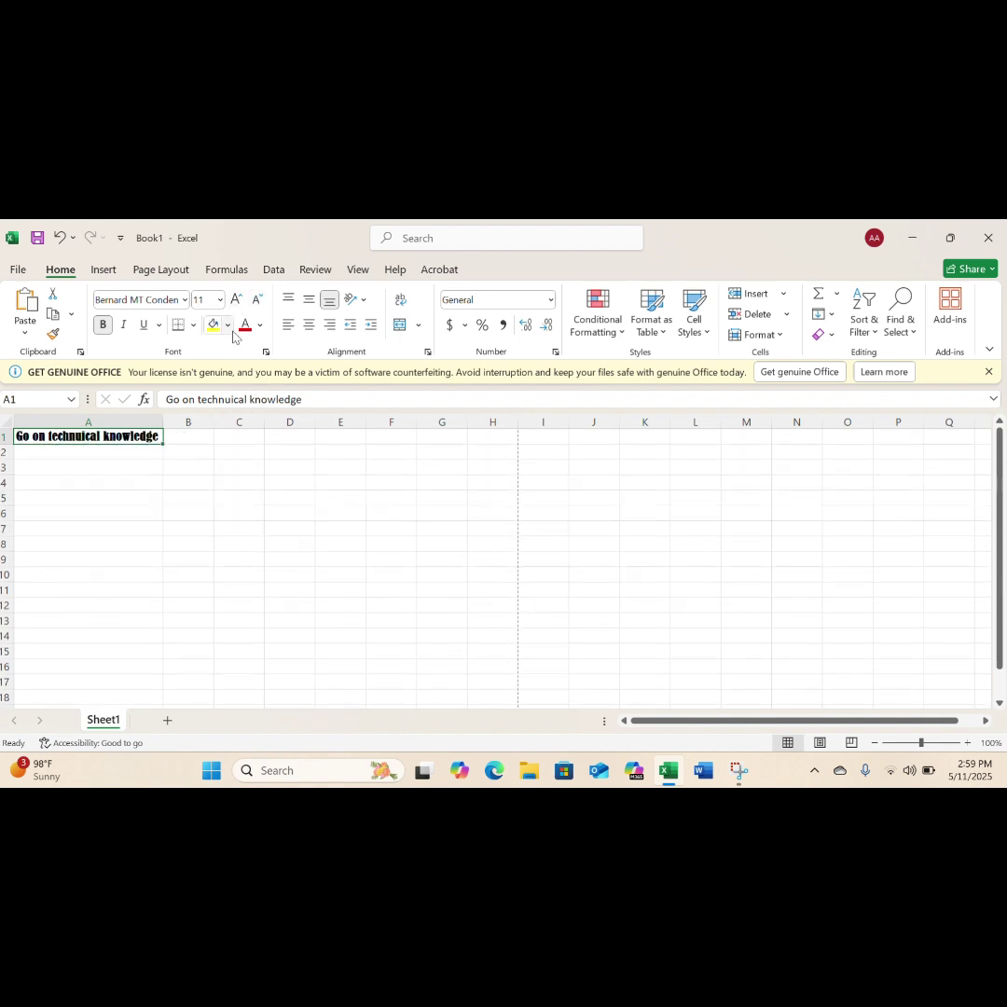
- Change the font color of cell A1 to the standard red
click(246, 327)
click(260, 325)
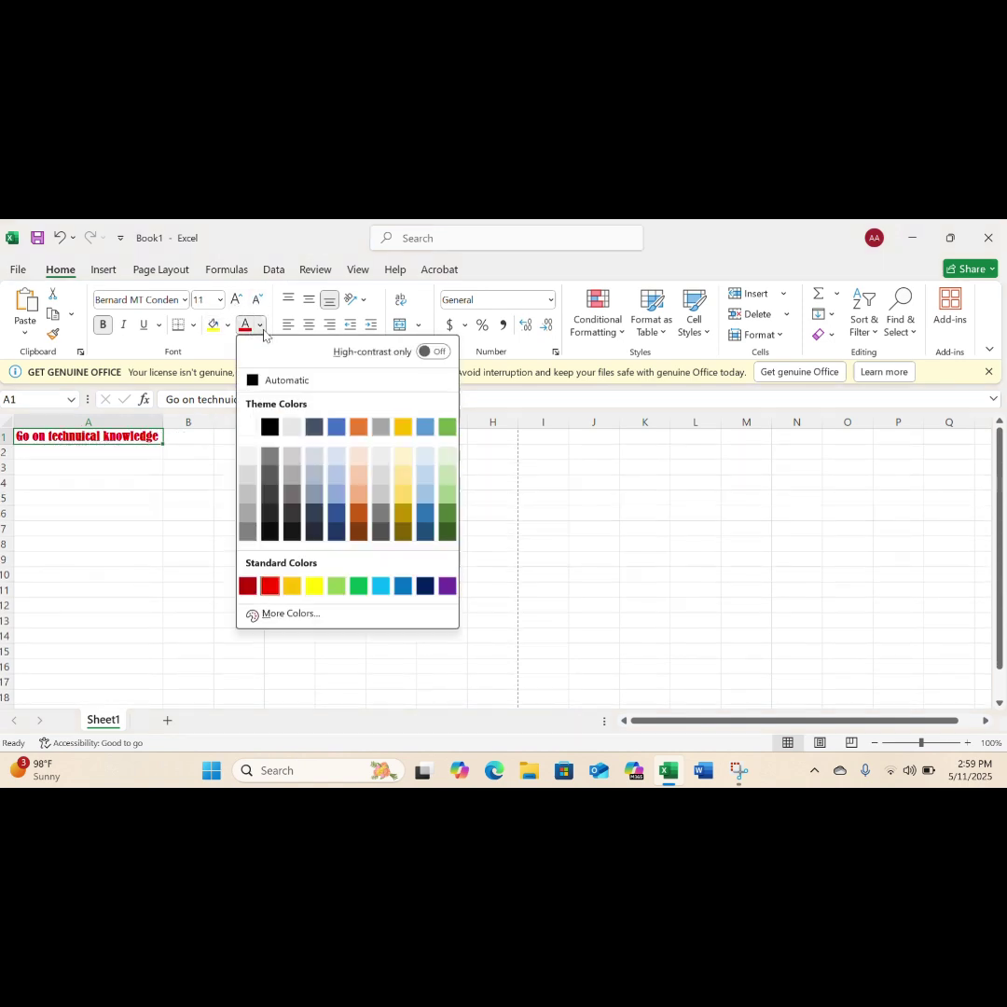
click(271, 587)
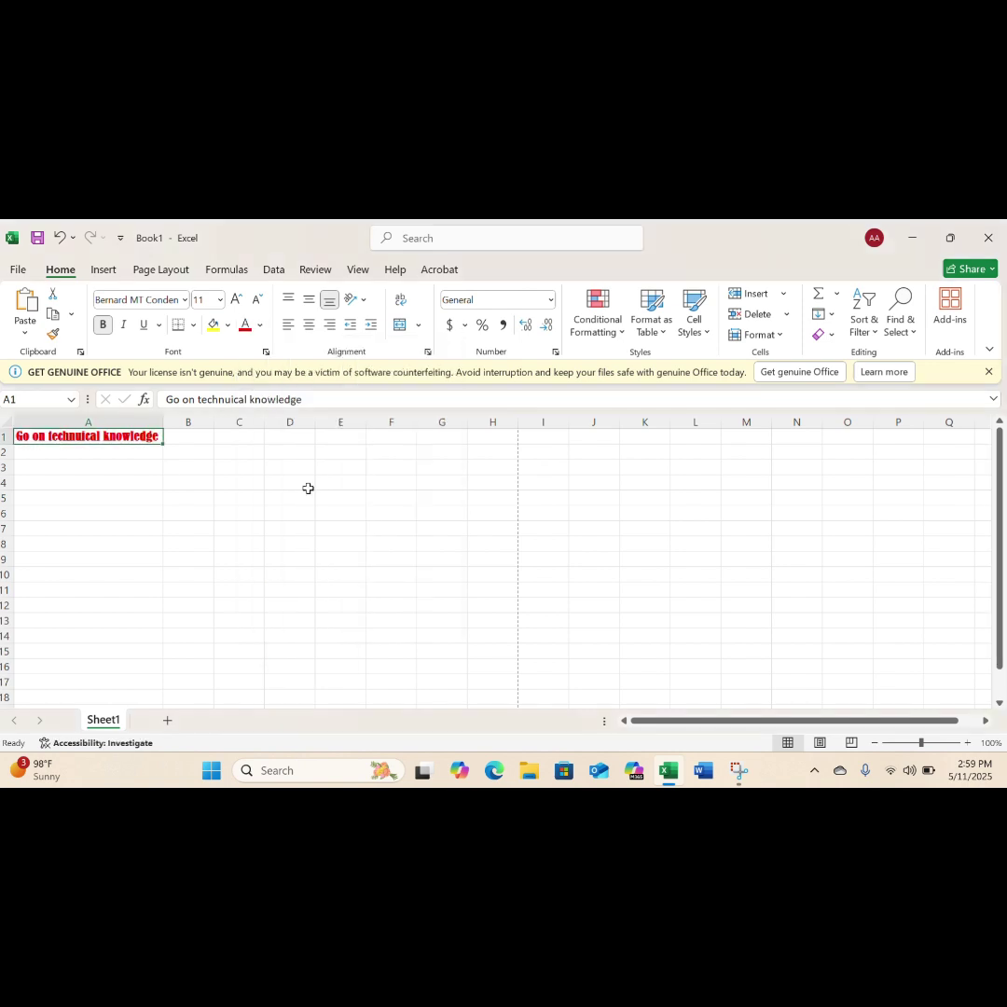
- Try italics on the text in cell A1, and remove both the italic and bold formatting
click(122, 325)
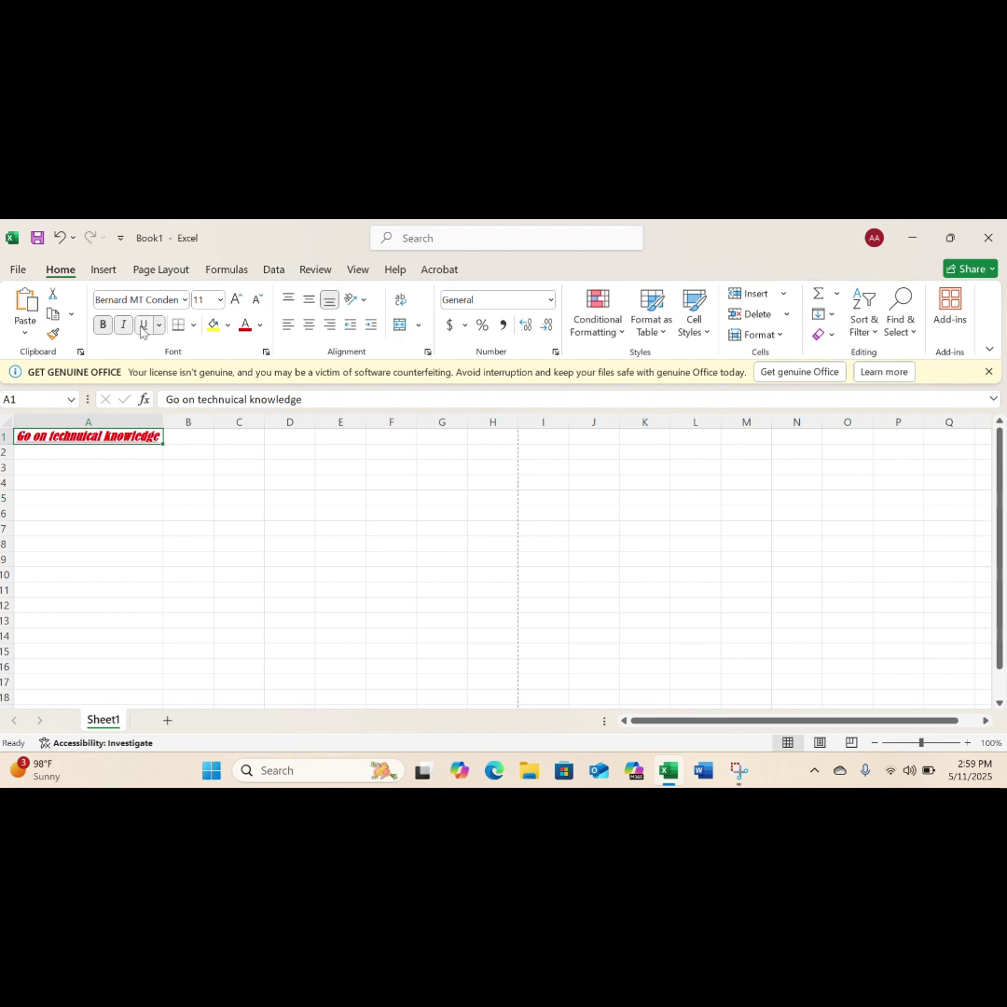
click(122, 325)
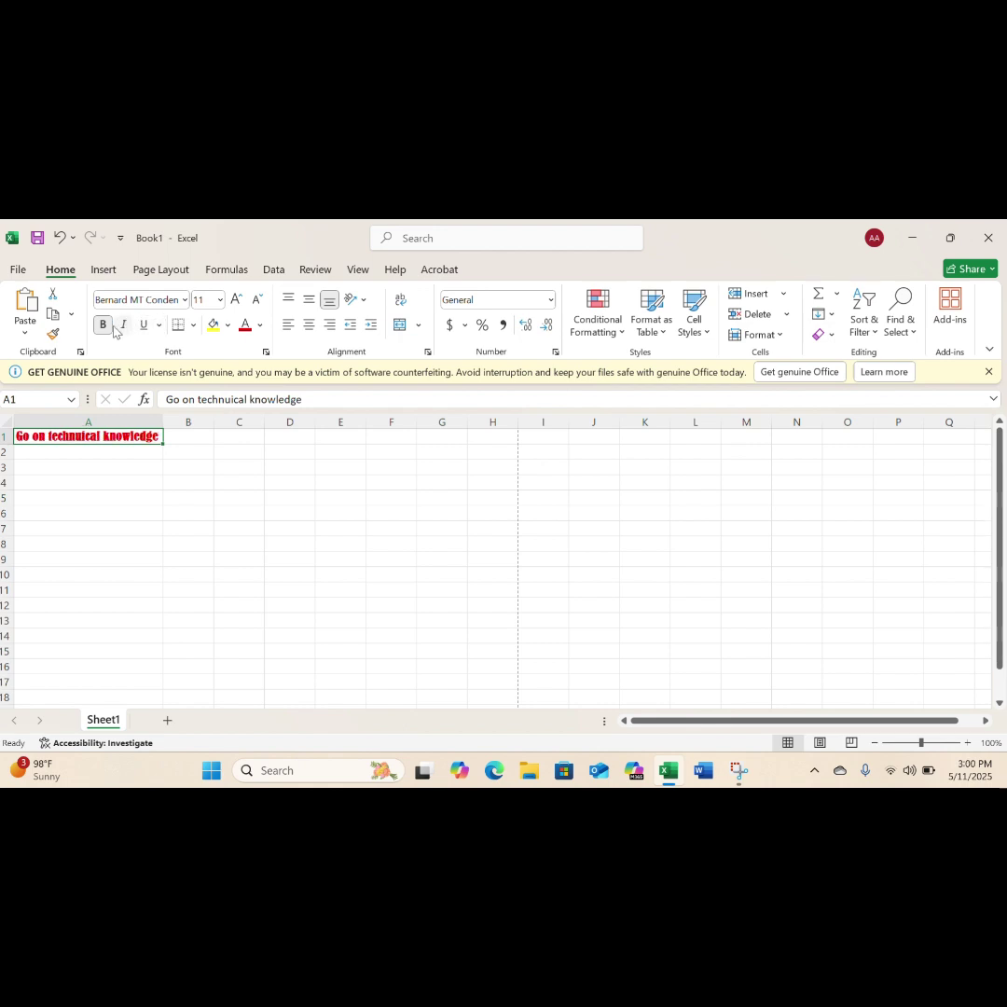
click(103, 324)
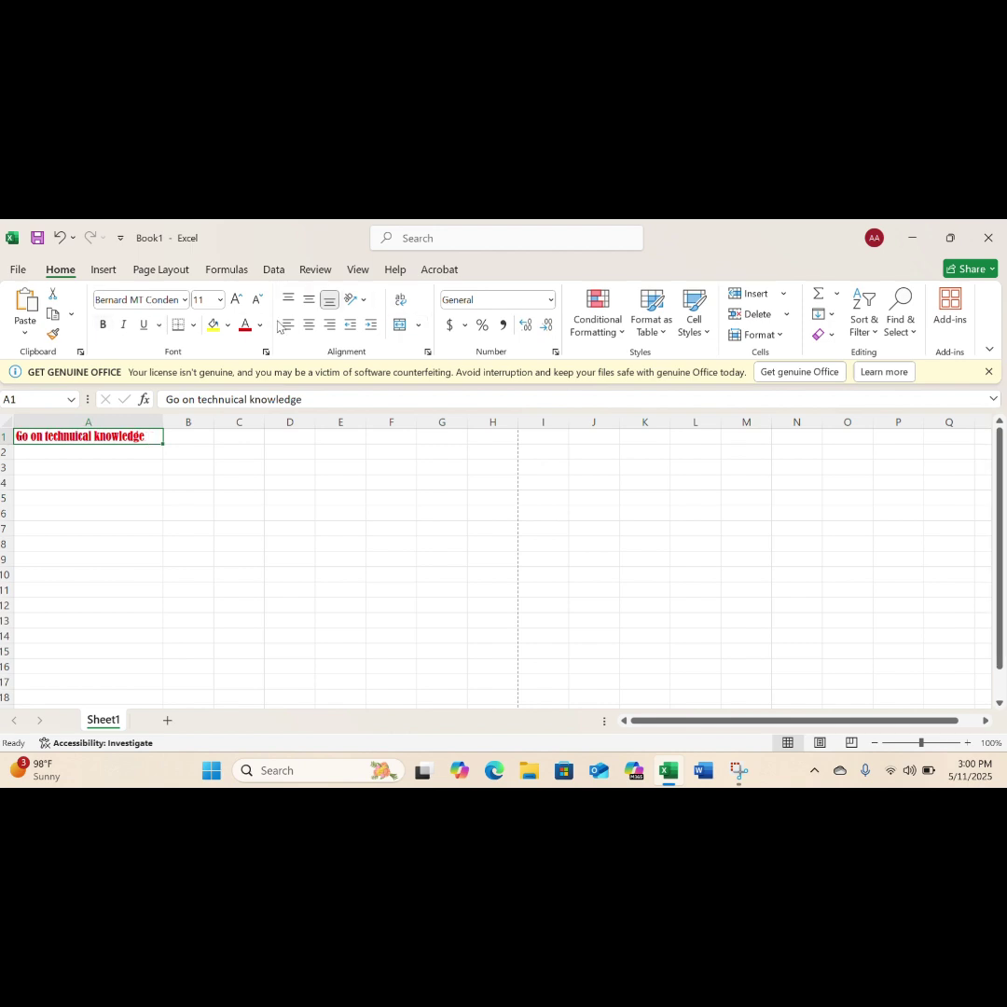
- Try centering the text in cell A1, and set its alignment to top and left
click(308, 324)
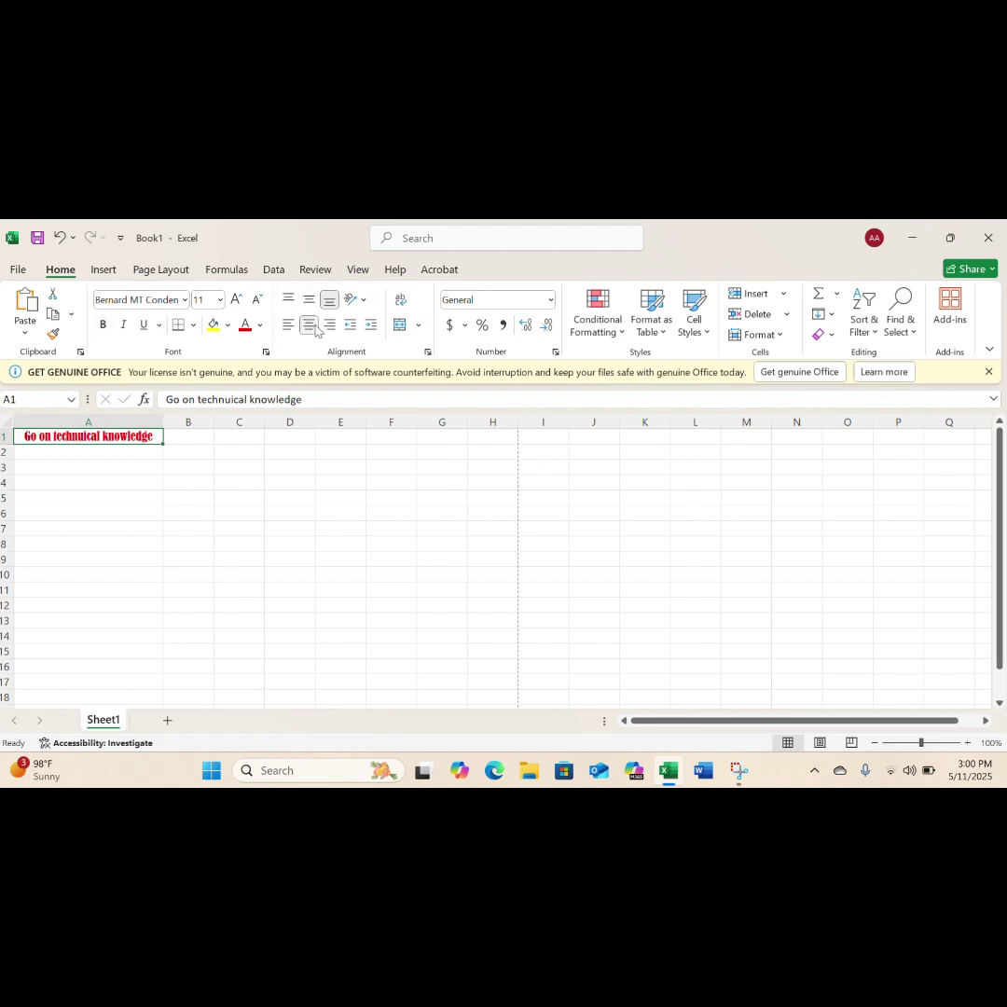
click(308, 309)
click(289, 300)
click(288, 325)
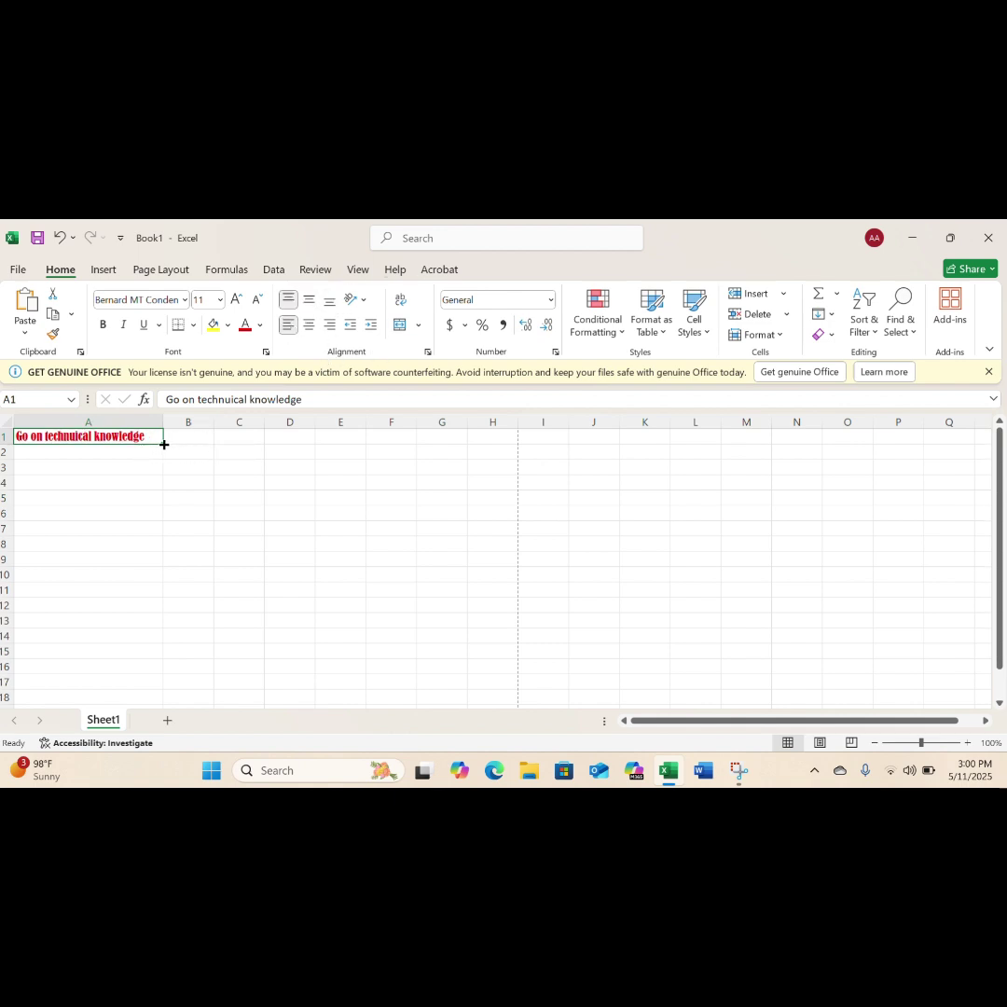
- Fill the text of cell A1 down to cell A8, and undo the fill
drag(163, 443, 155, 553)
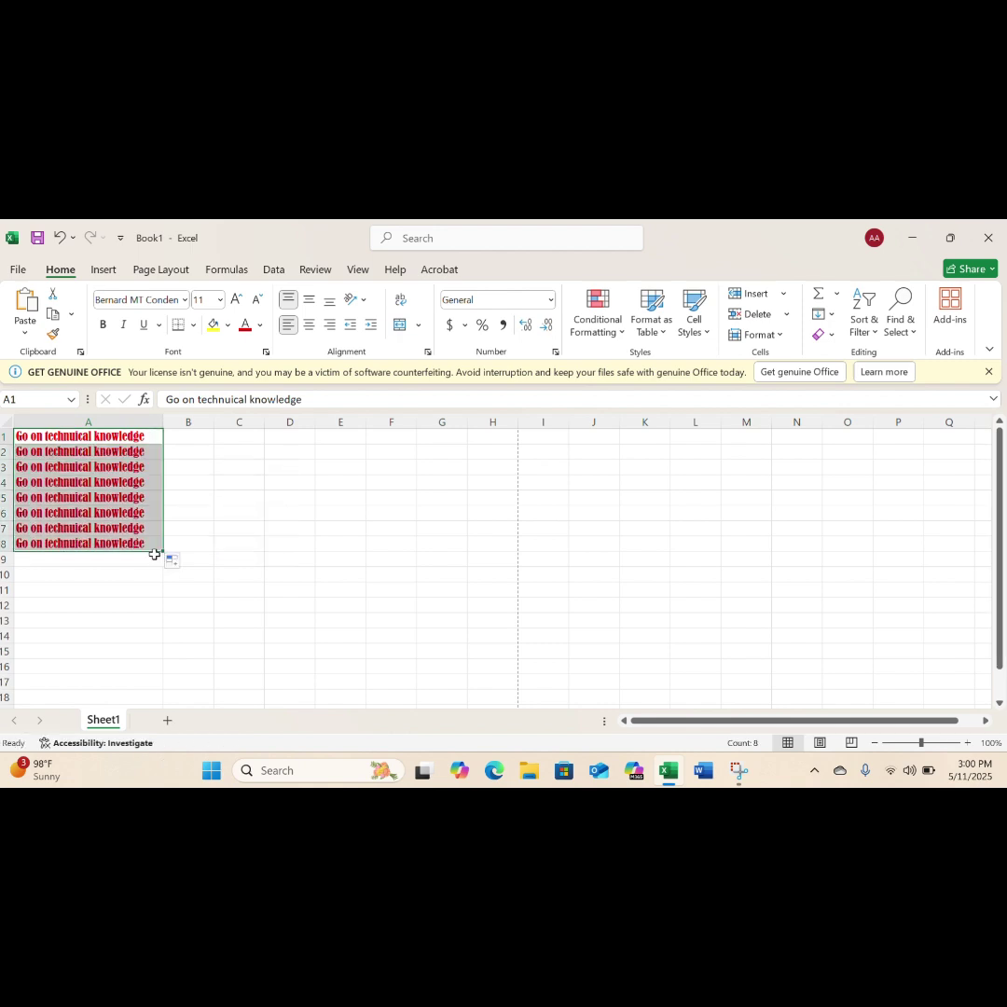
key(ctrl+z)
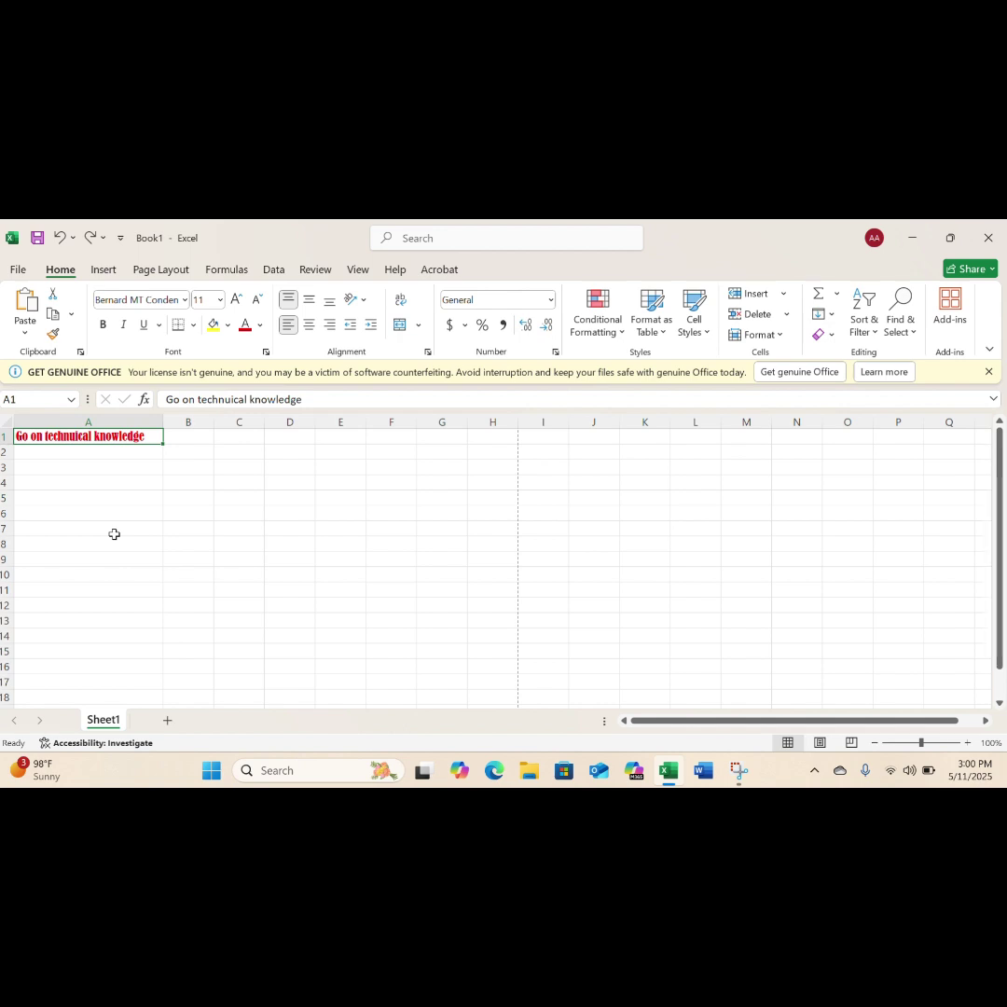